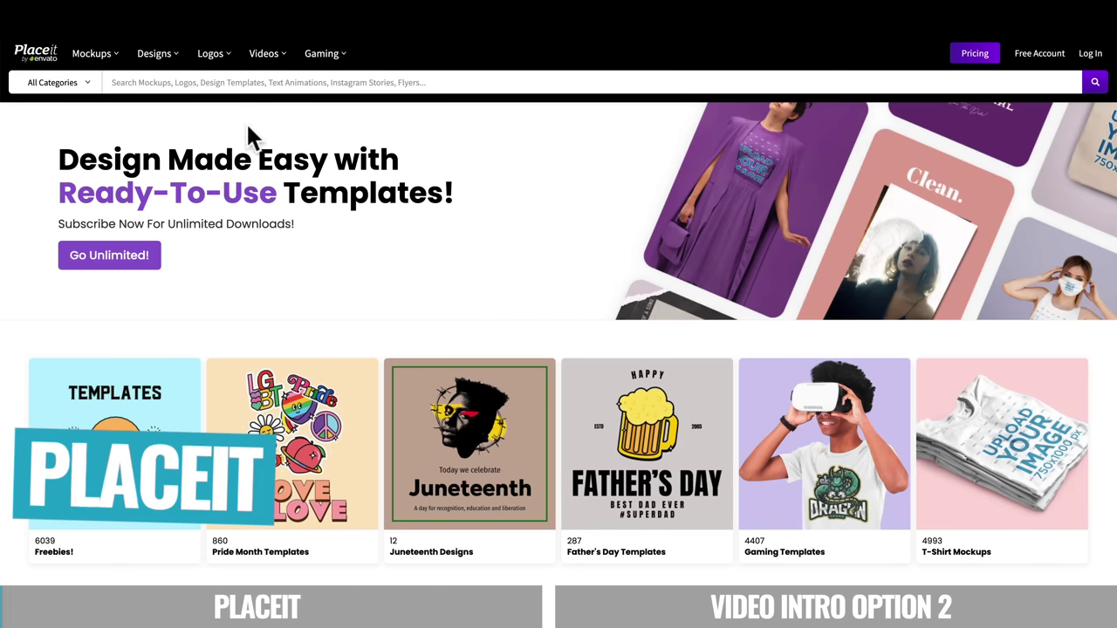
Step: Open Placeit's Videos > Intros template gallery
mouse_move(107, 53)
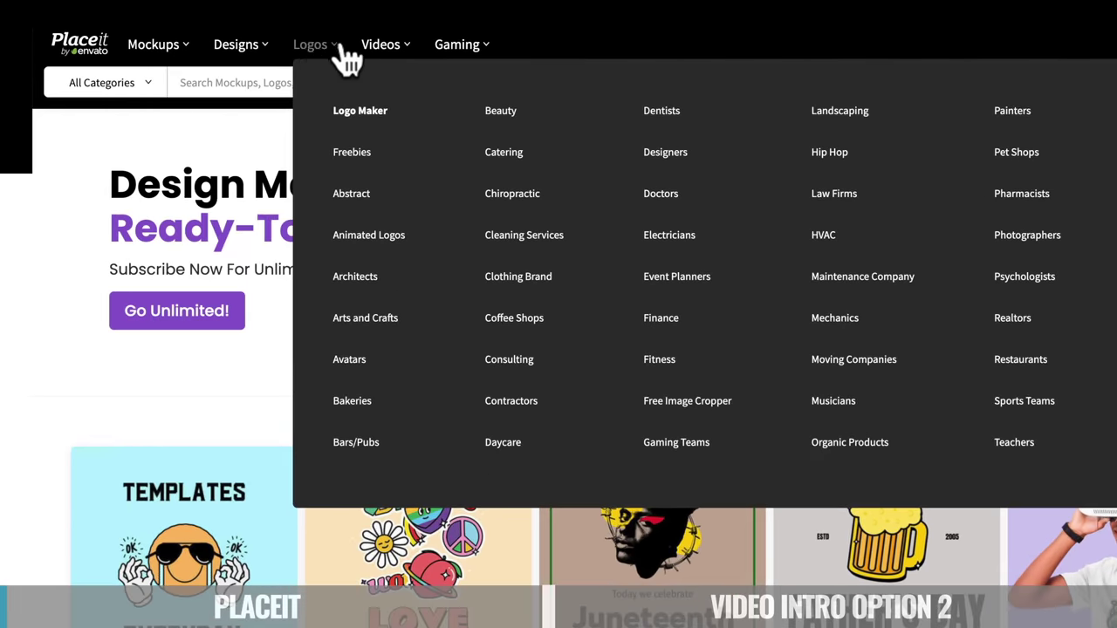
mouse_move(344, 55)
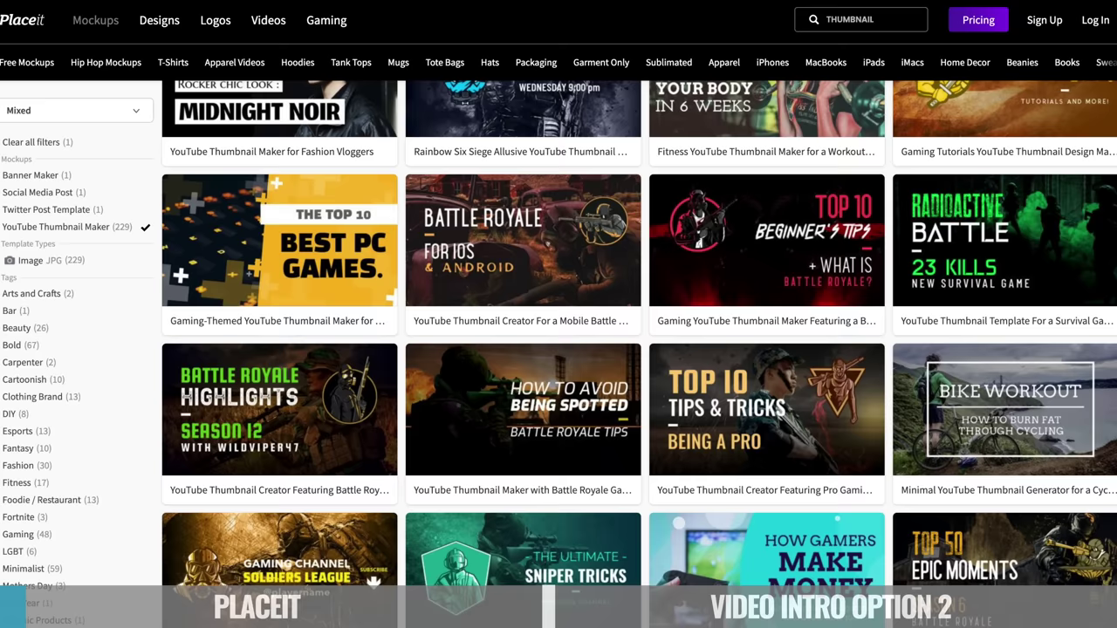
scroll(638, 354, "down", 4)
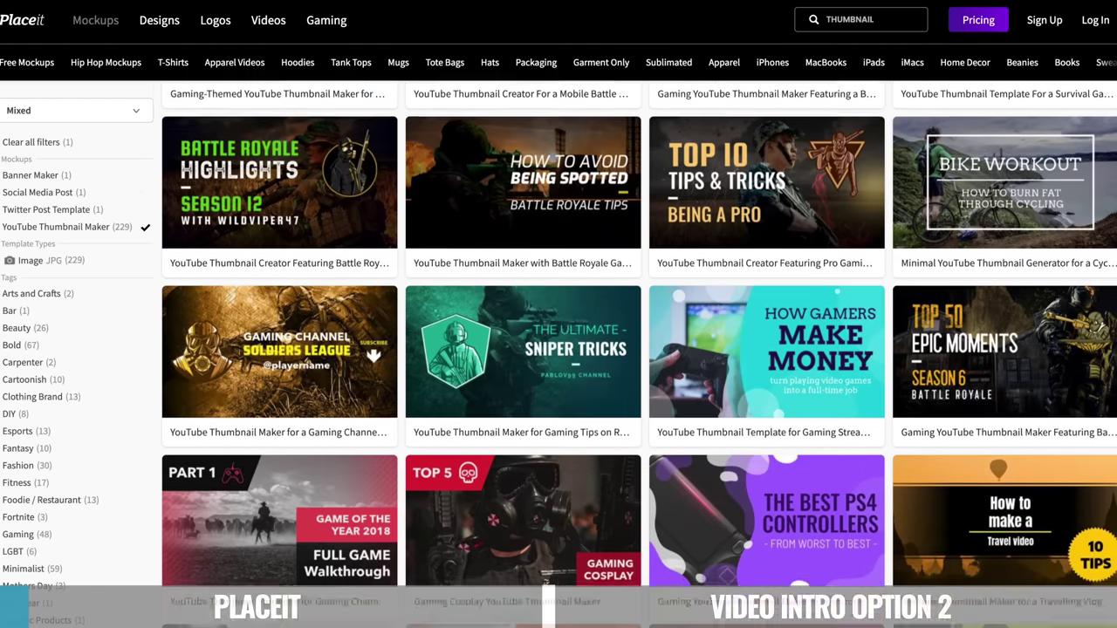
scroll(639, 354, "down", 2)
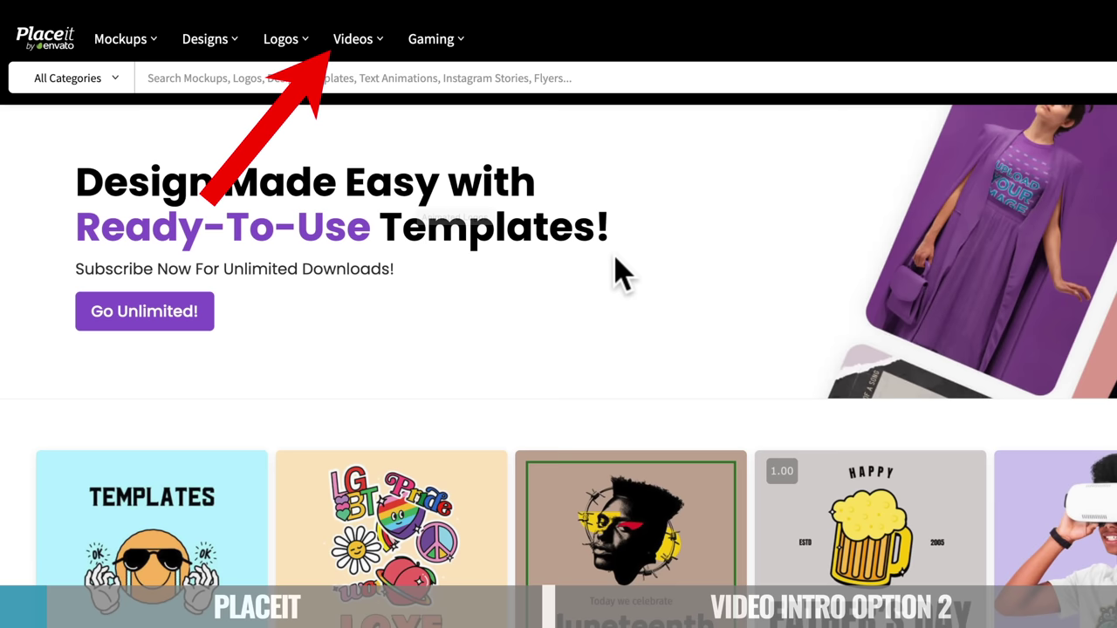
mouse_move(339, 54)
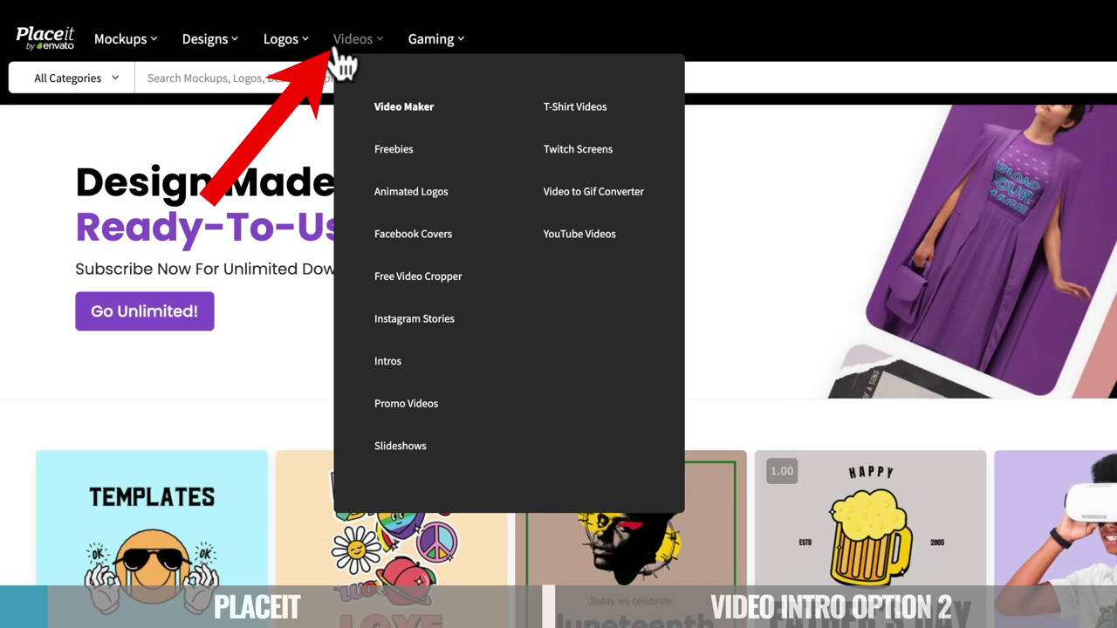
left_click(388, 362)
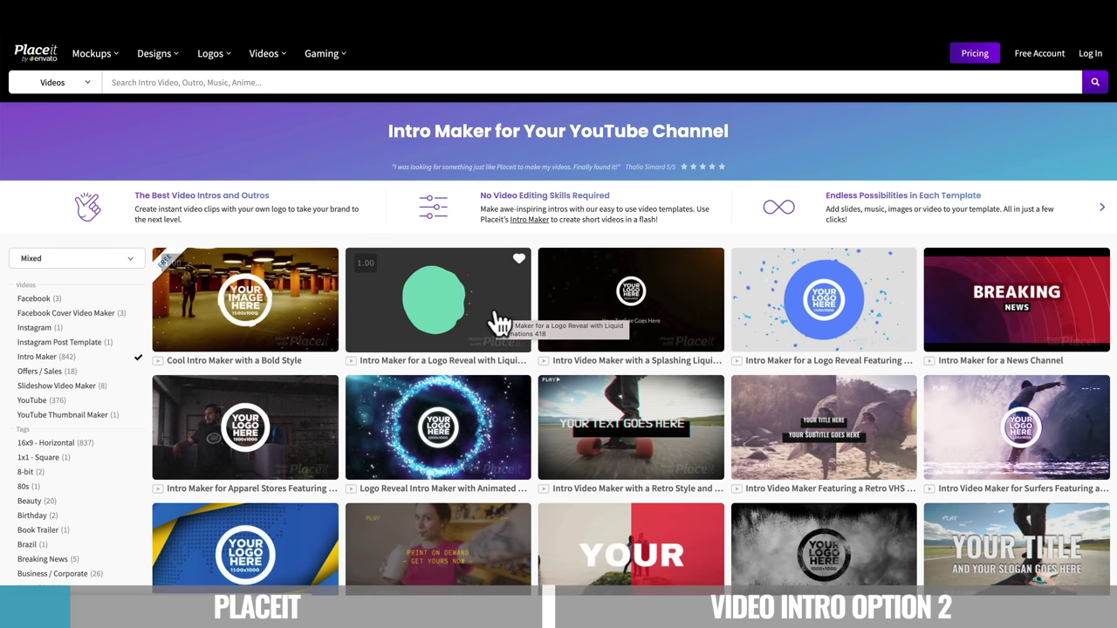
Step: Go to the second page of intro templates
scroll(499, 323, "down", 2)
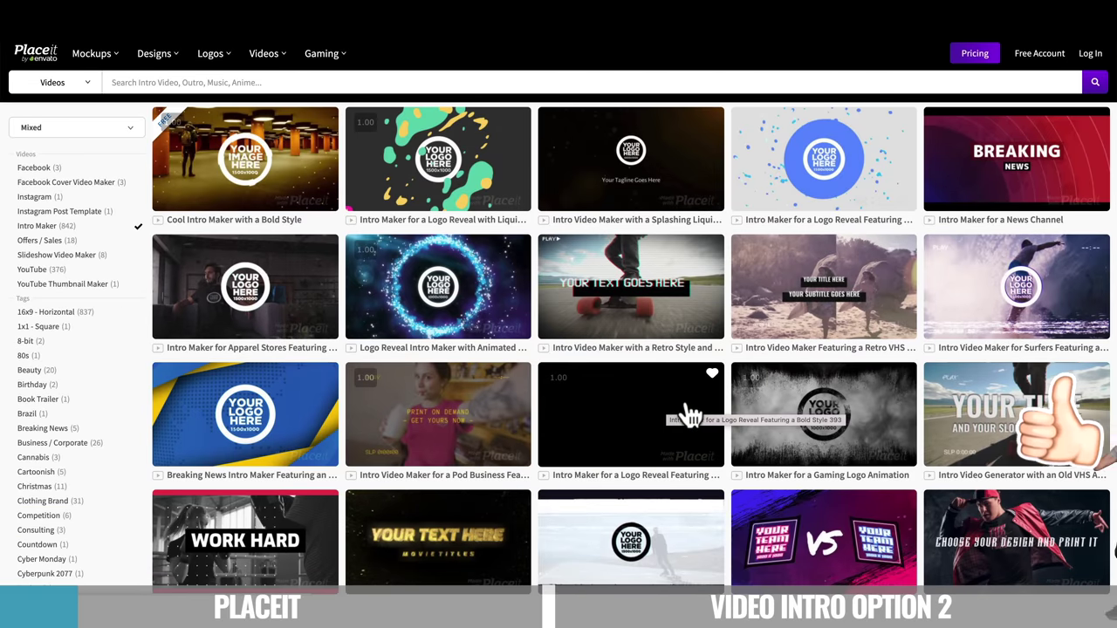
scroll(688, 414, "down", 4)
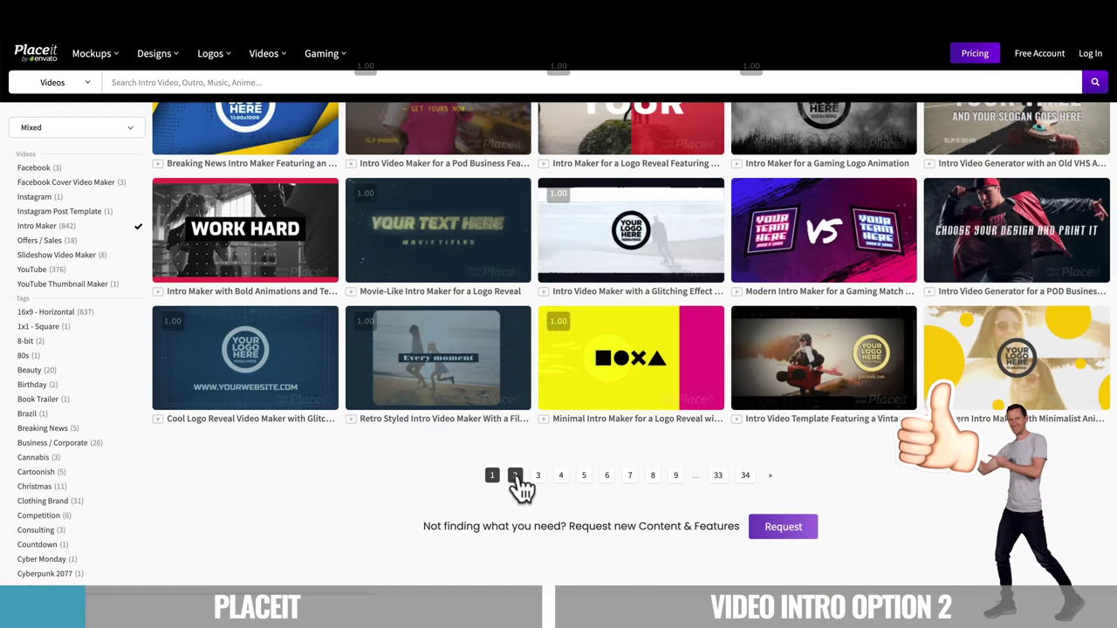
left_click(516, 476)
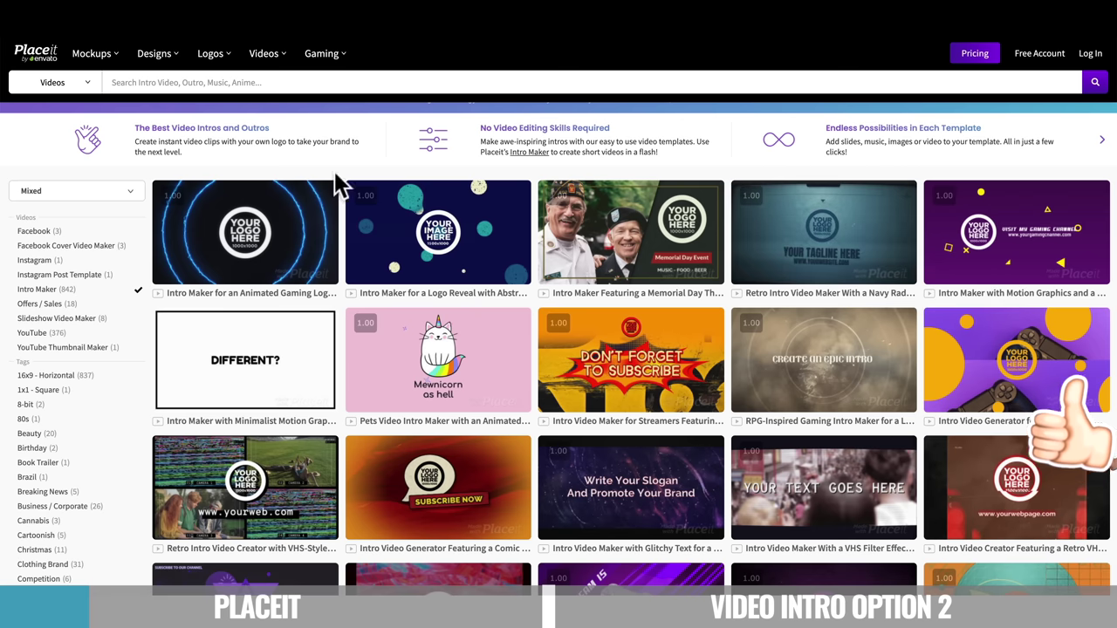
mouse_move(229, 219)
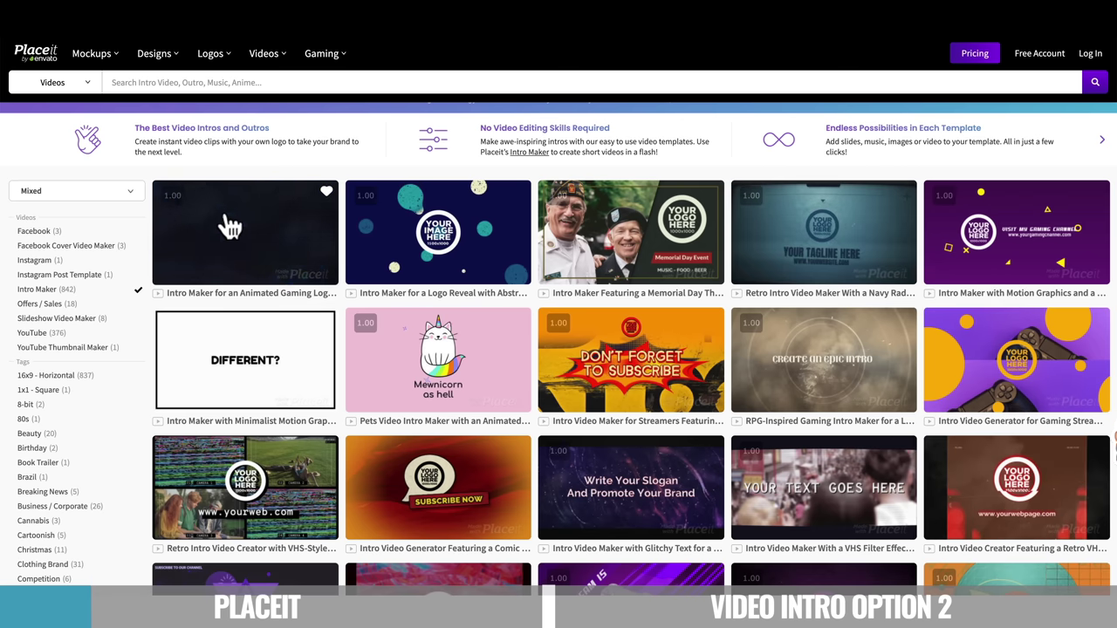
Step: Open the animated gaming logo intro and replace its slogan with MAKE AWESOME VIDEOS
left_click(314, 229)
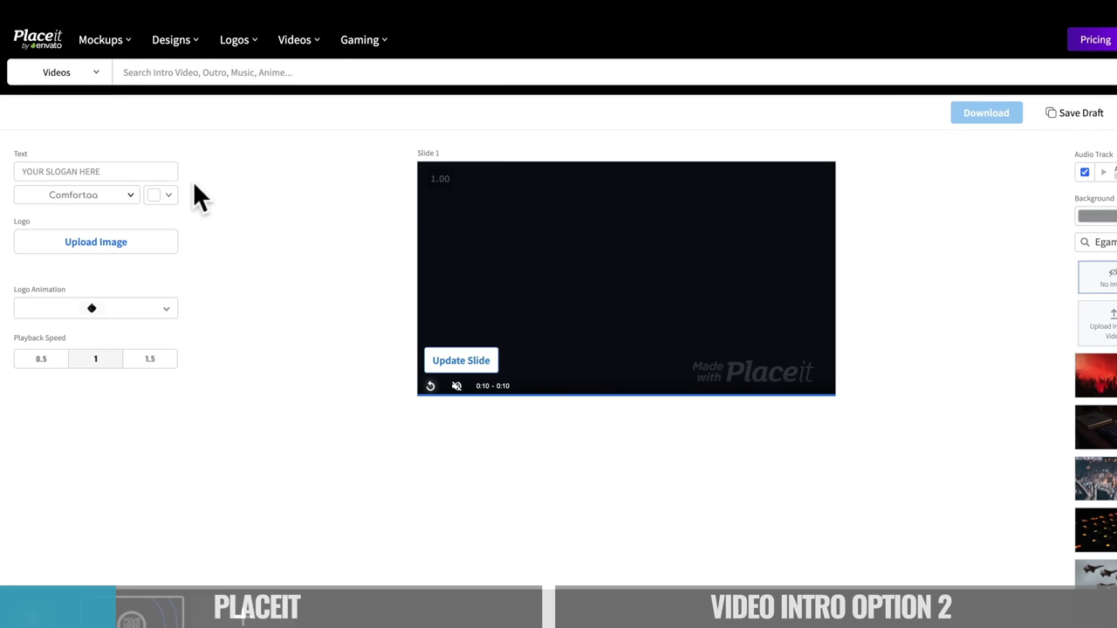
left_click_drag(139, 167, 12, 158)
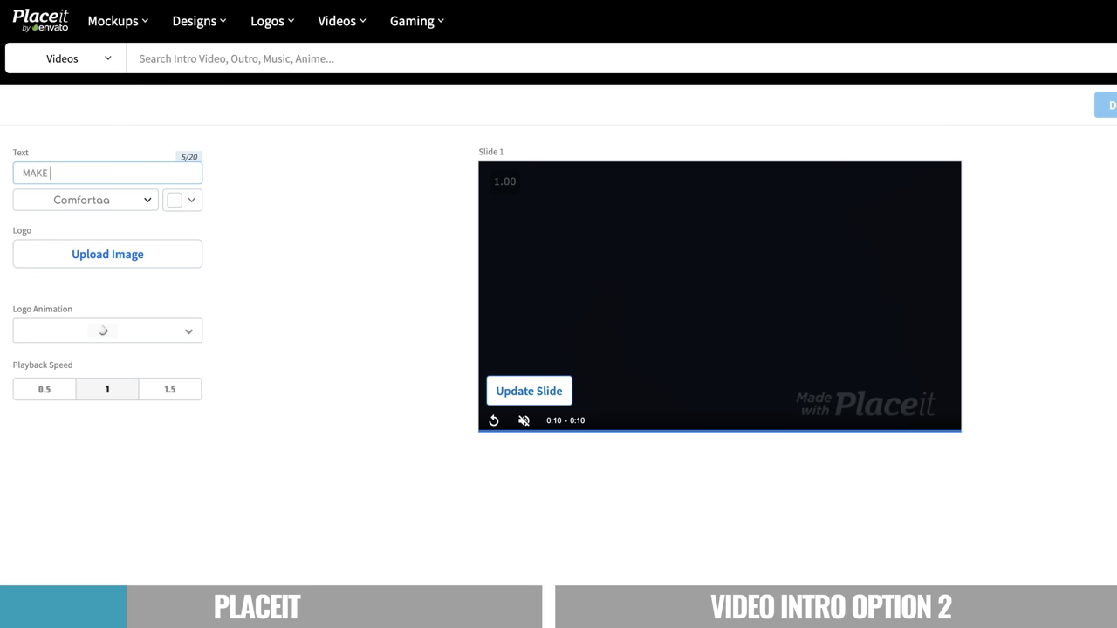
left_click(529, 391)
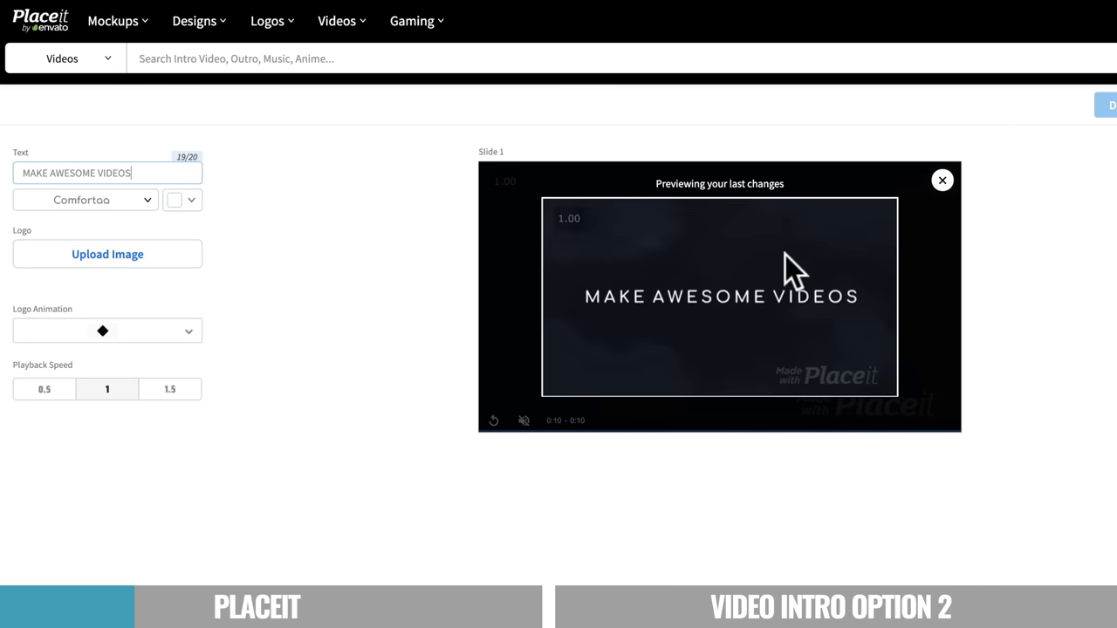
Step: Set the slogan font to Anton and choose the first logo animation style
left_click(149, 199)
scroll(158, 505, "down", 3)
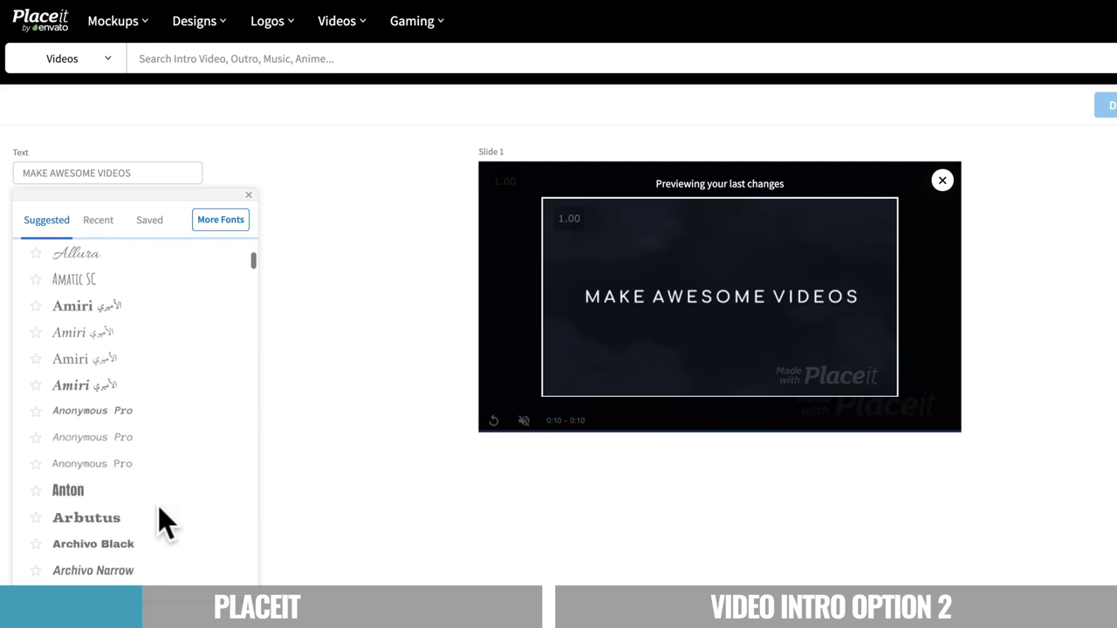
scroll(158, 505, "down", 3)
scroll(158, 505, "up", 1)
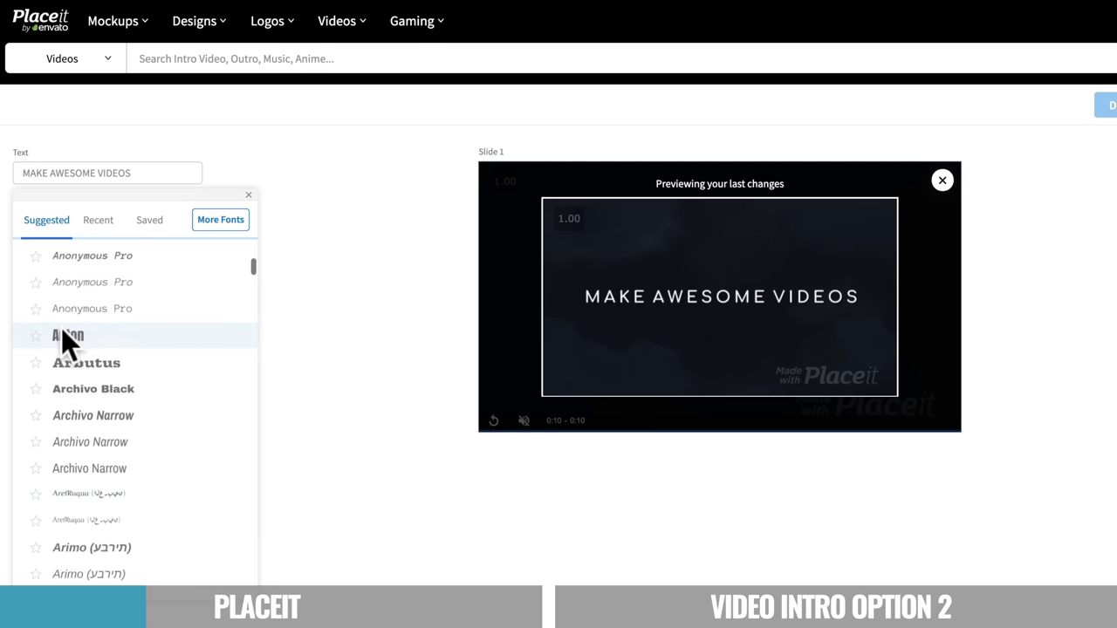
left_click(80, 336)
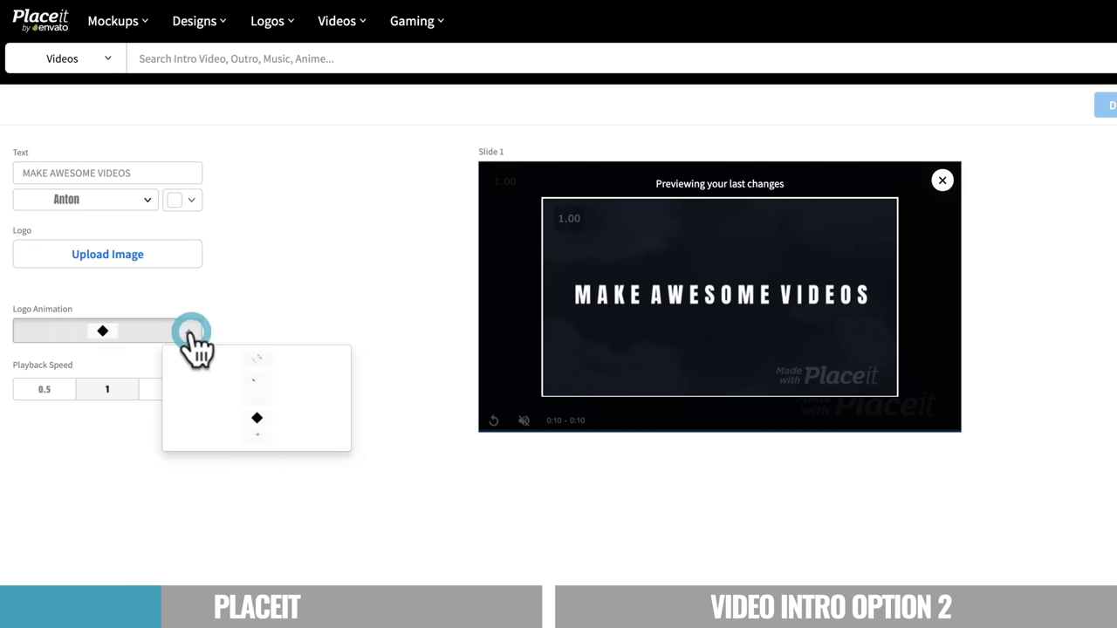
left_click(310, 356)
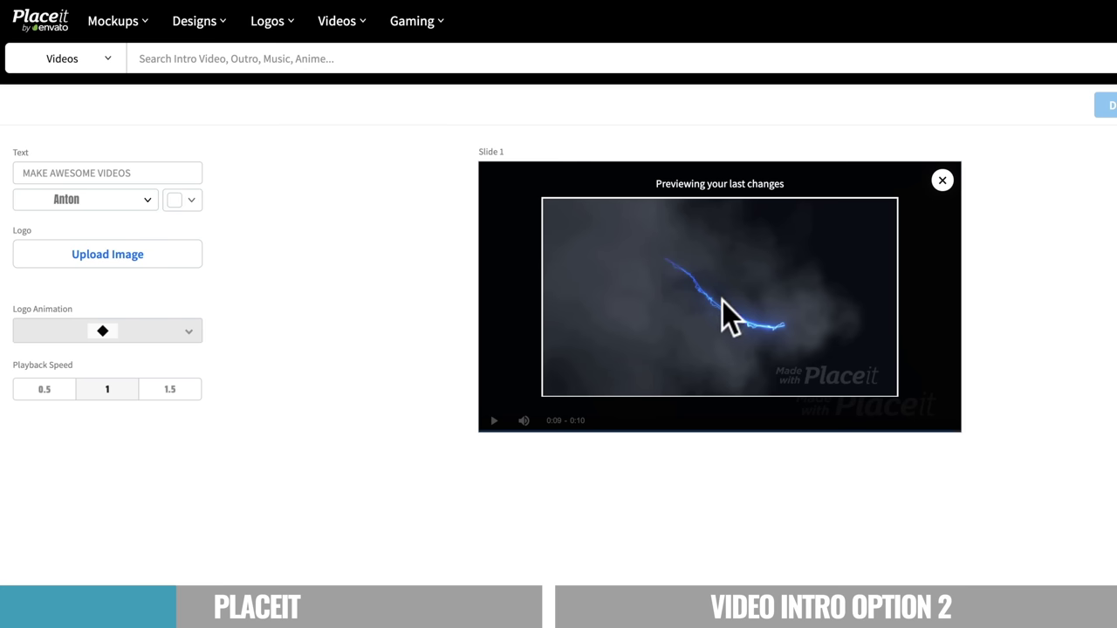
left_click(943, 181)
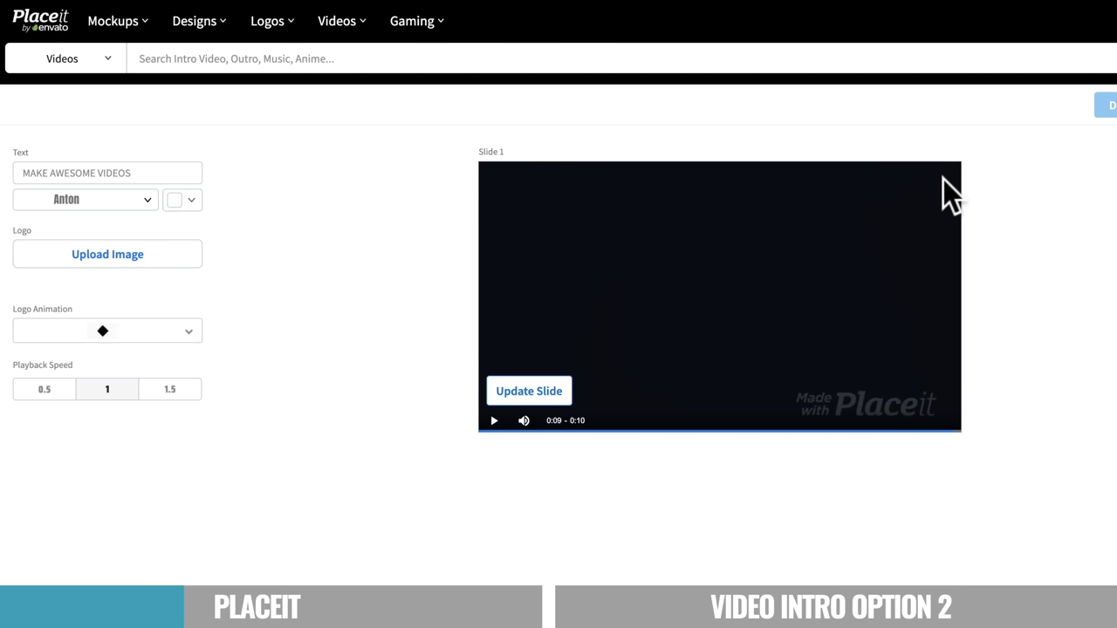
Step: Upload the PRIMAL VIDEO logo, crop it slightly tighter, and update the slide
left_click(528, 392)
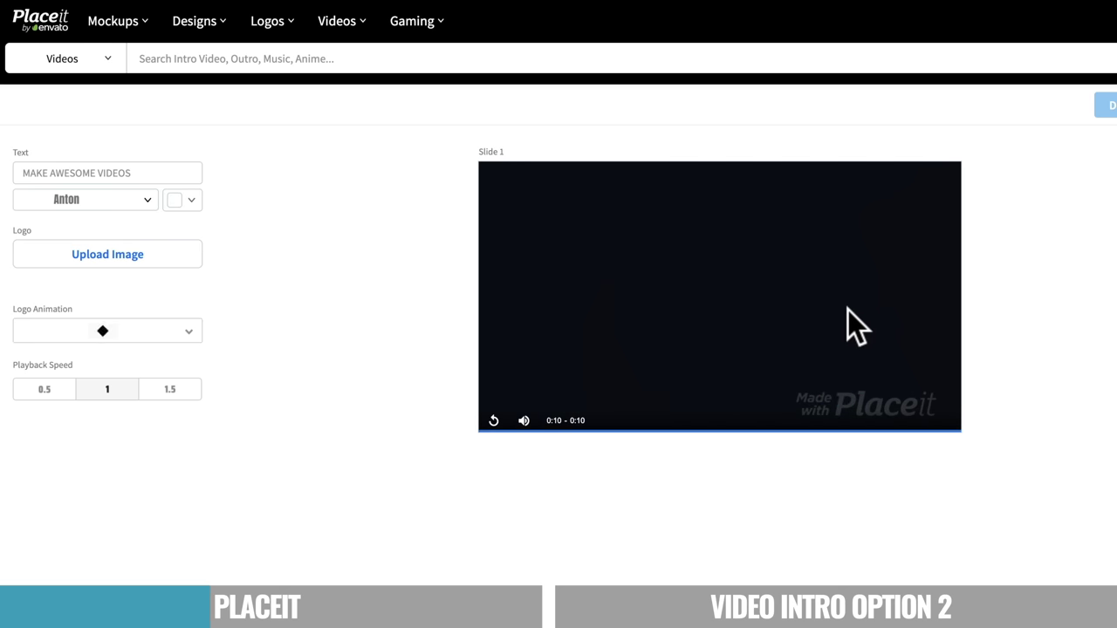
left_click(108, 257)
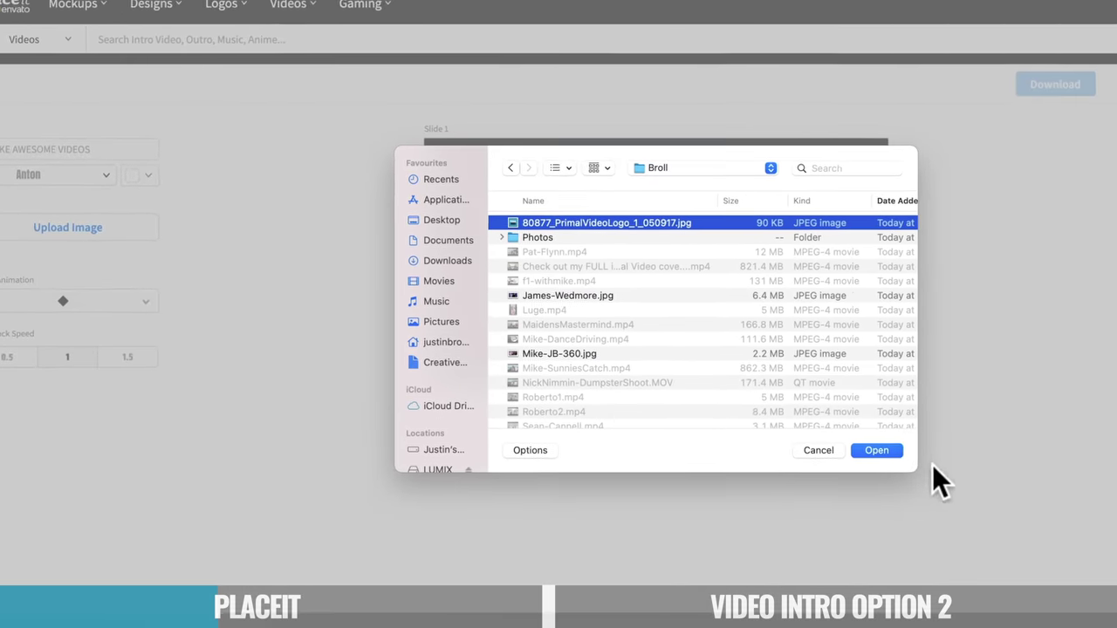
left_click(875, 450)
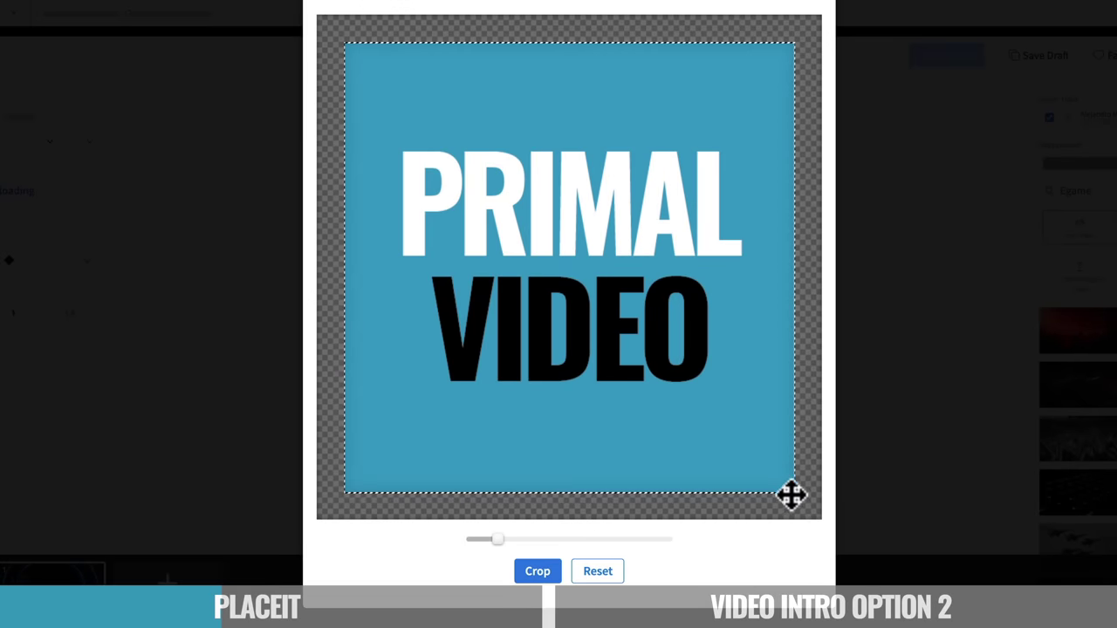
left_click_drag(494, 539, 498, 538)
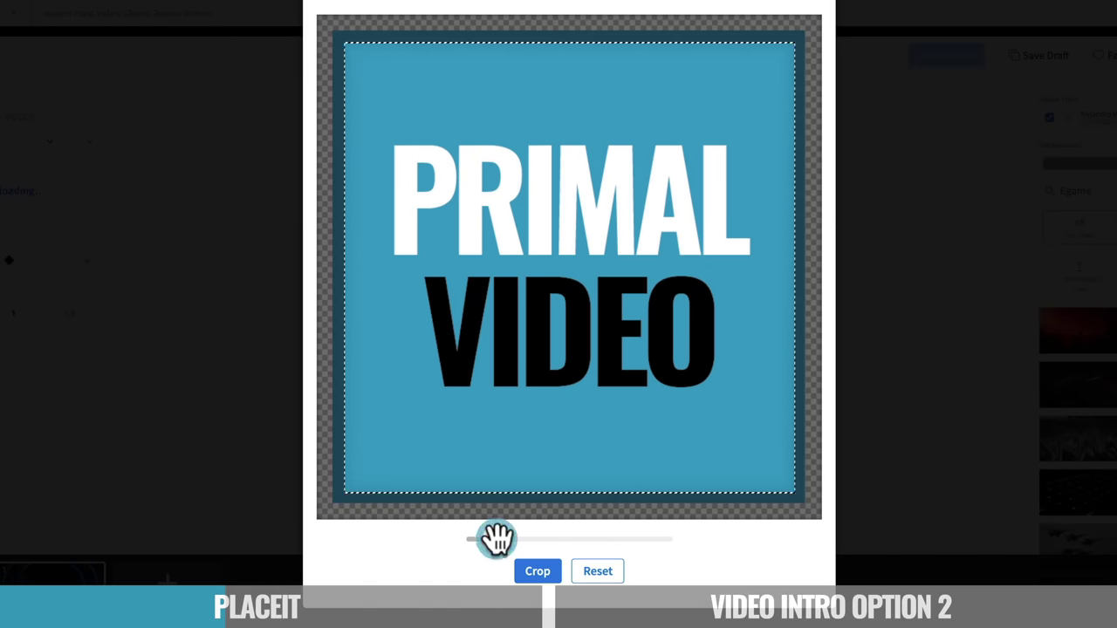
left_click(556, 571)
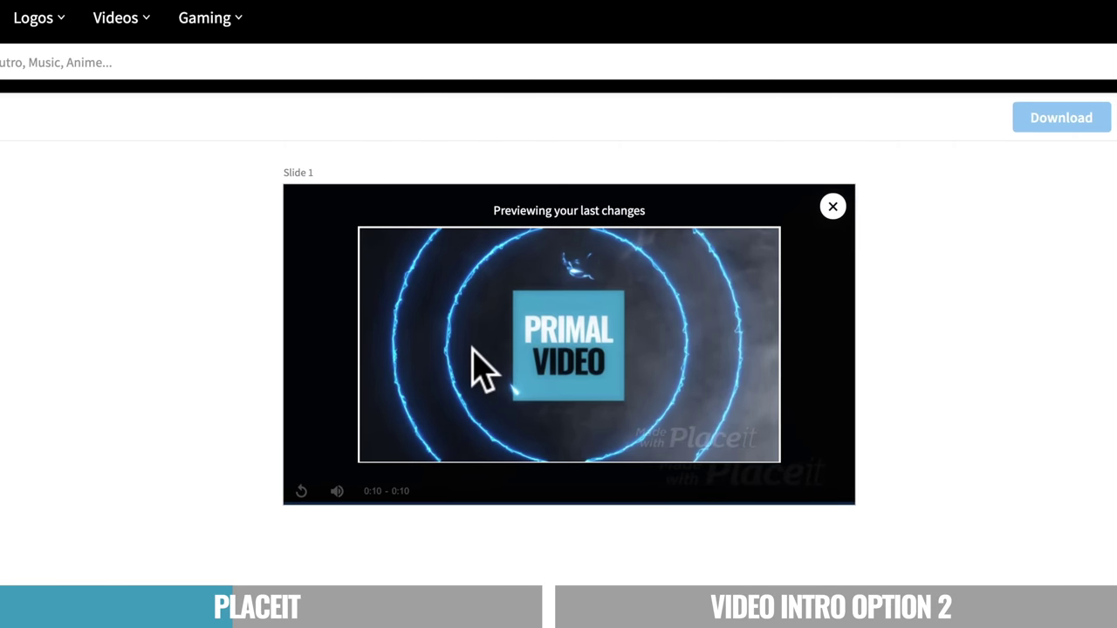
left_click(832, 206)
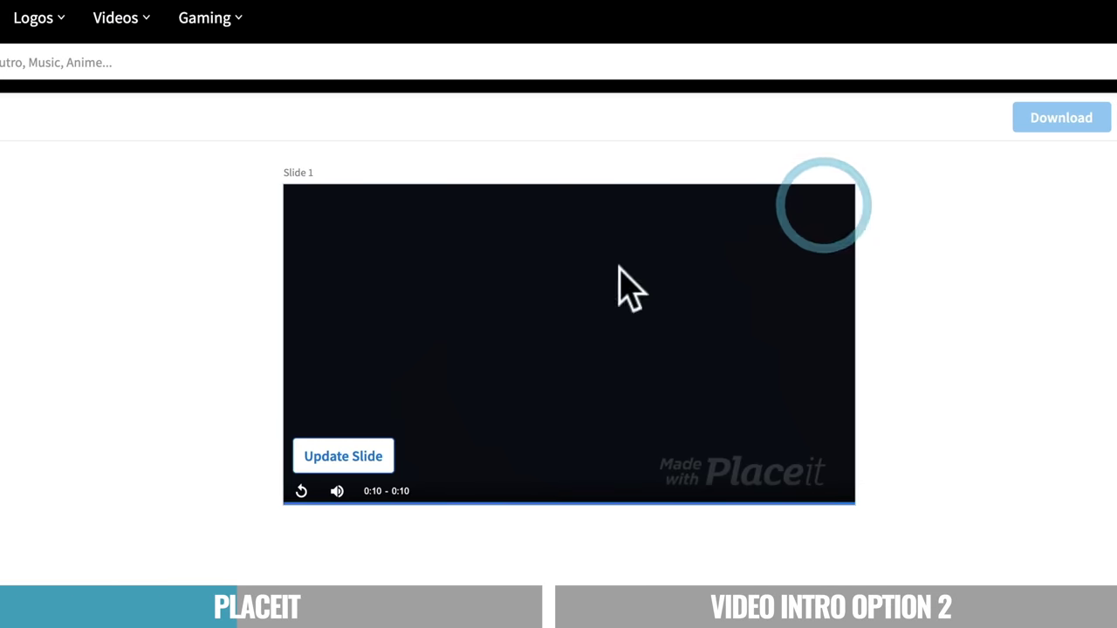
left_click(315, 463)
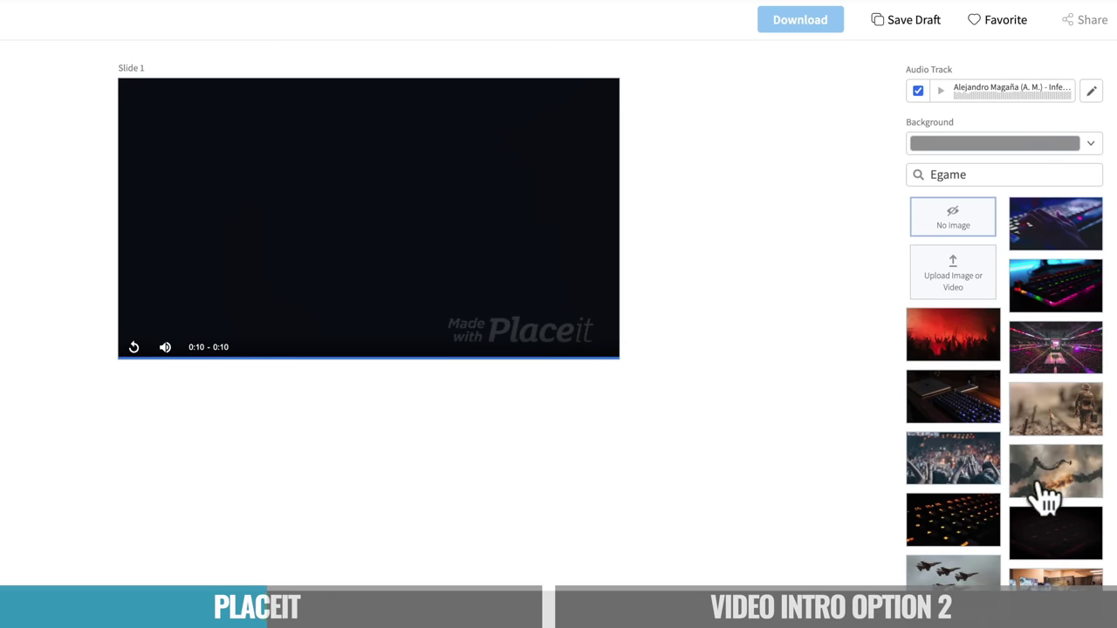
Step: Uncheck Audio Track to remove the background music, then view the Audio Library
scroll(1031, 528, "down", 3)
scroll(1030, 529, "up", 5)
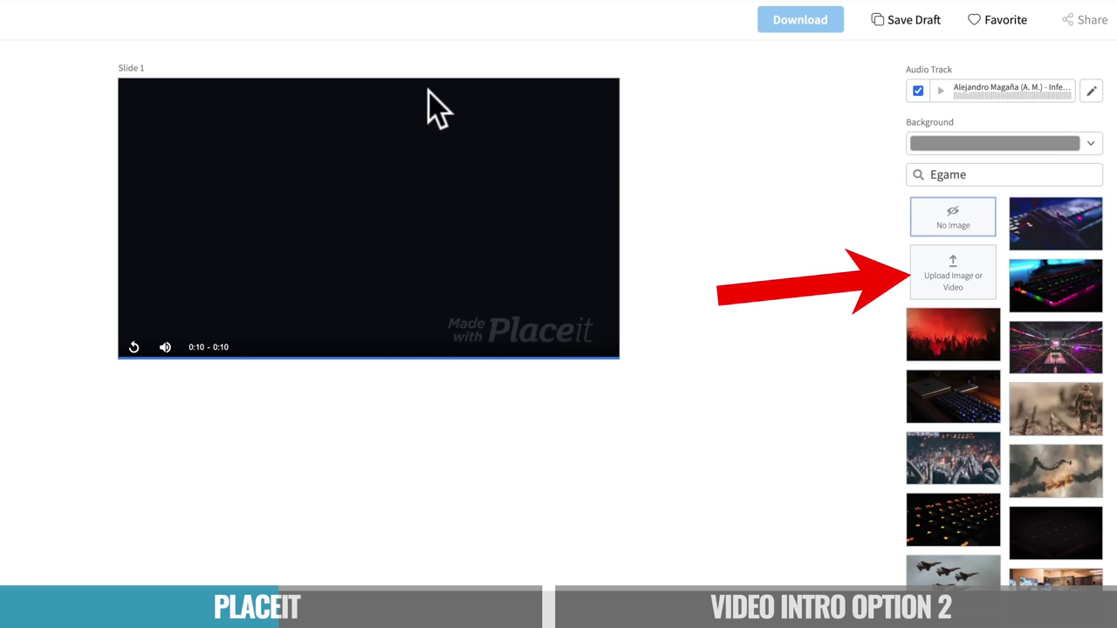
left_click(919, 91)
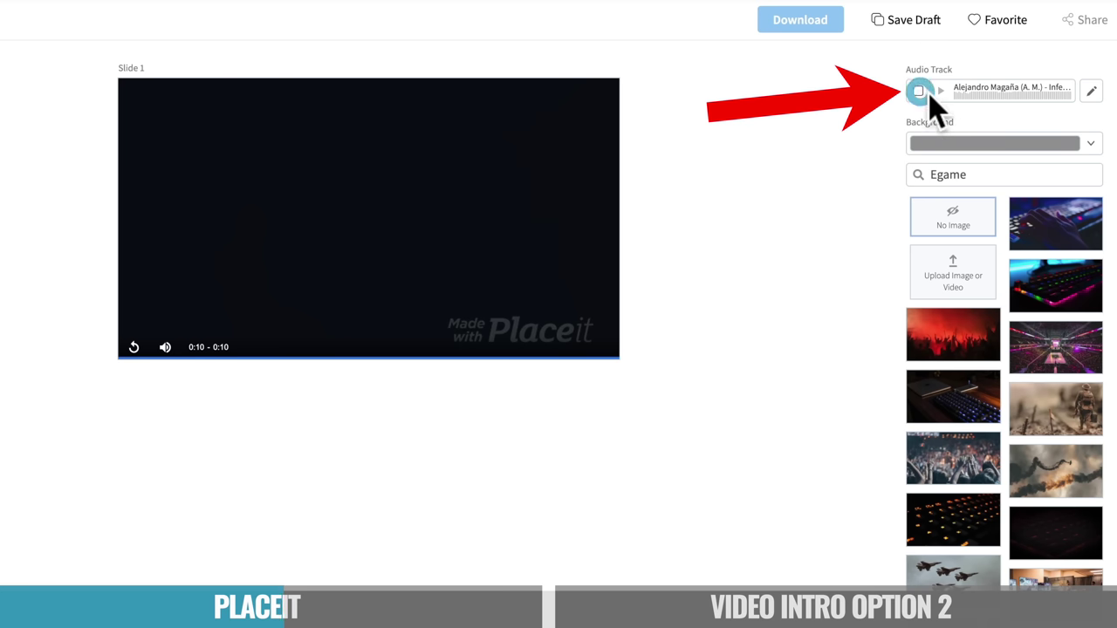
left_click(1091, 92)
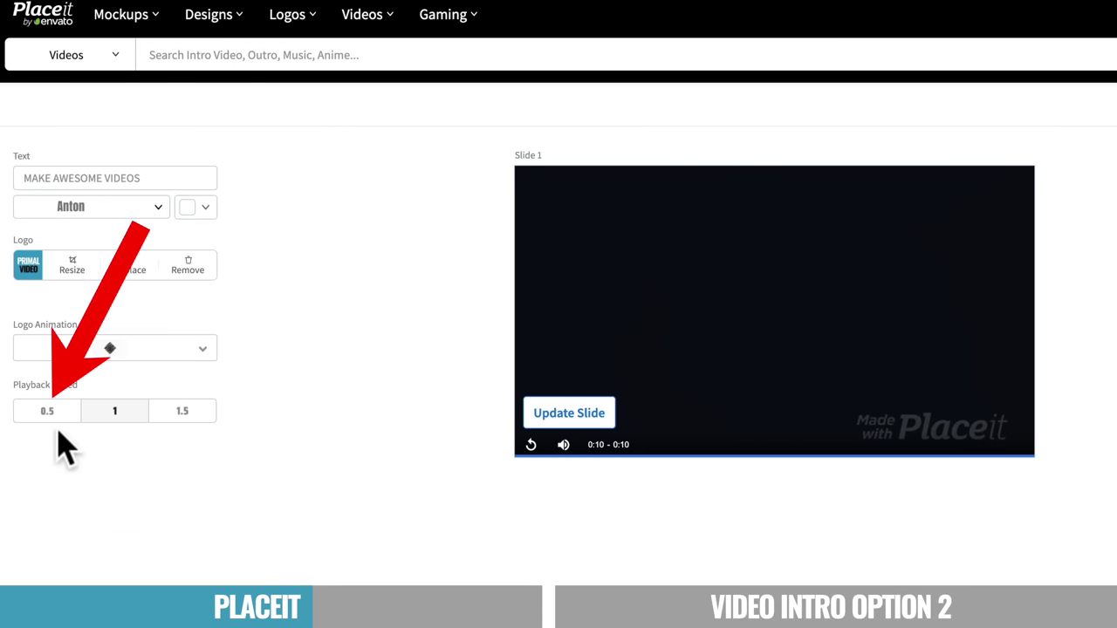
Step: Set the intro's playback speed to 1.5
left_click(203, 410)
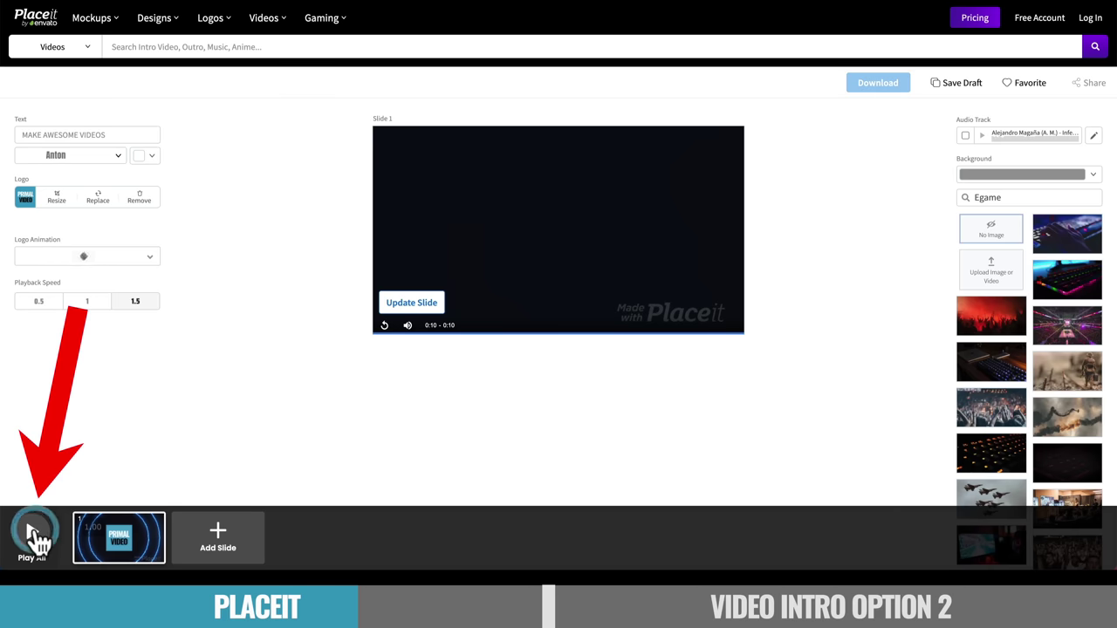
Step: Play all slides so the intro renders for download
left_click(32, 534)
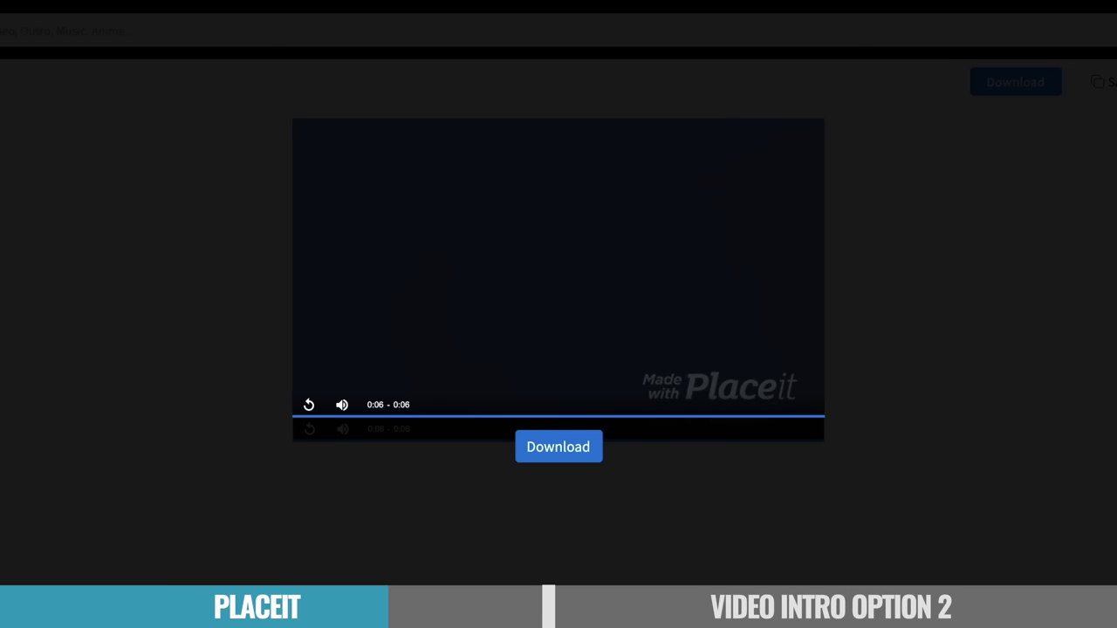
Step: Replay the finished intro preview and request its download
left_click(309, 405)
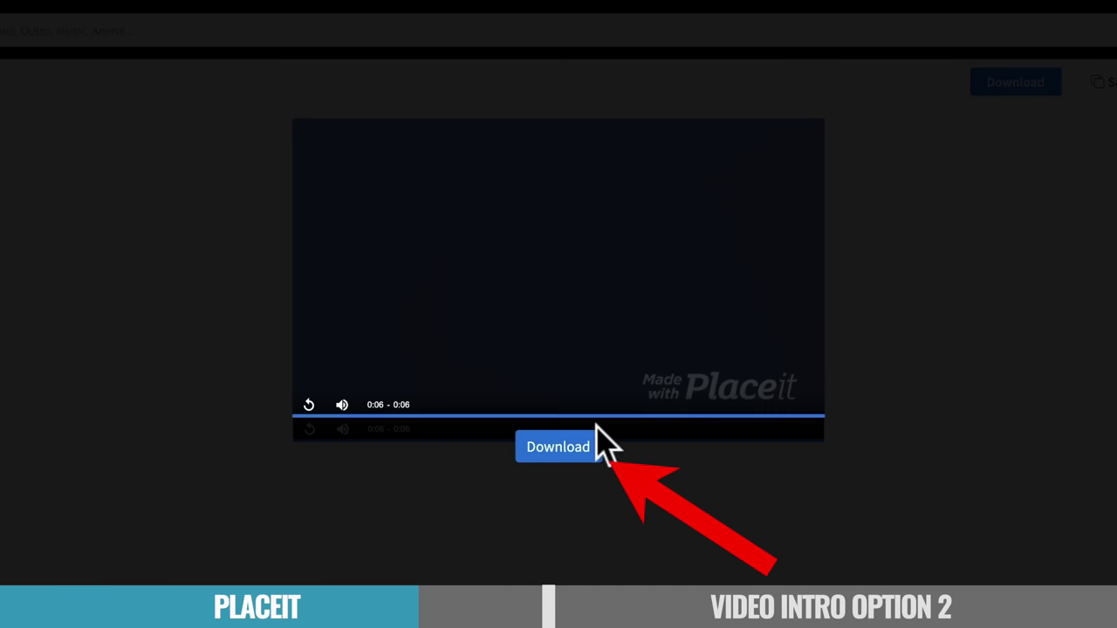
left_click(573, 452)
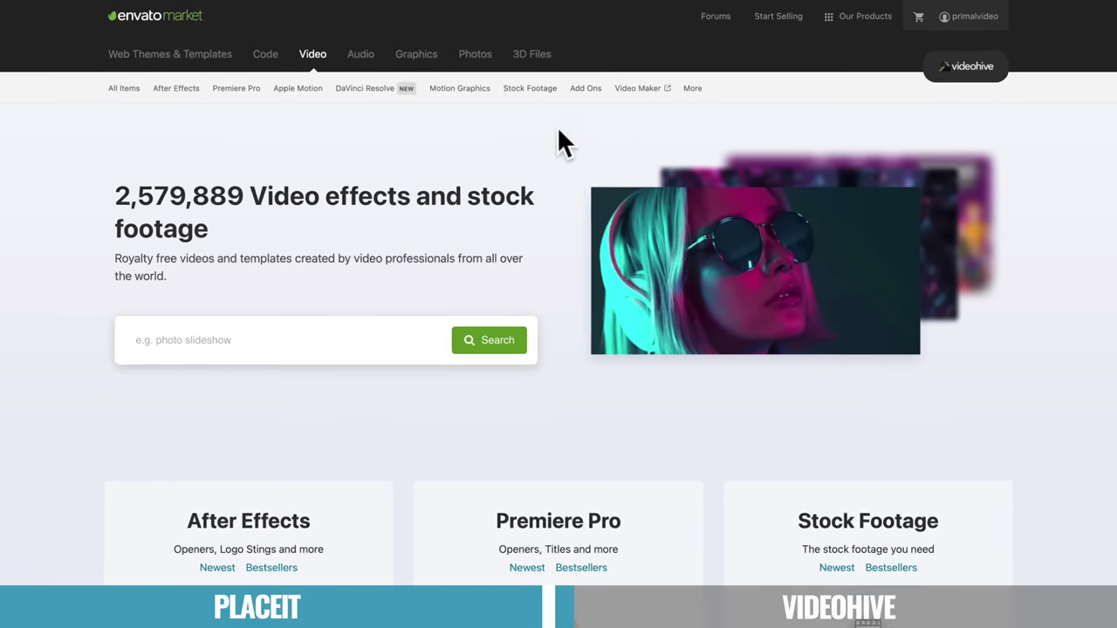
Step: Browse the Video menu's After Effects, Premiere Pro, Apple Motion, Motion Graphics and DaVinci Resolve categories
mouse_move(449, 99)
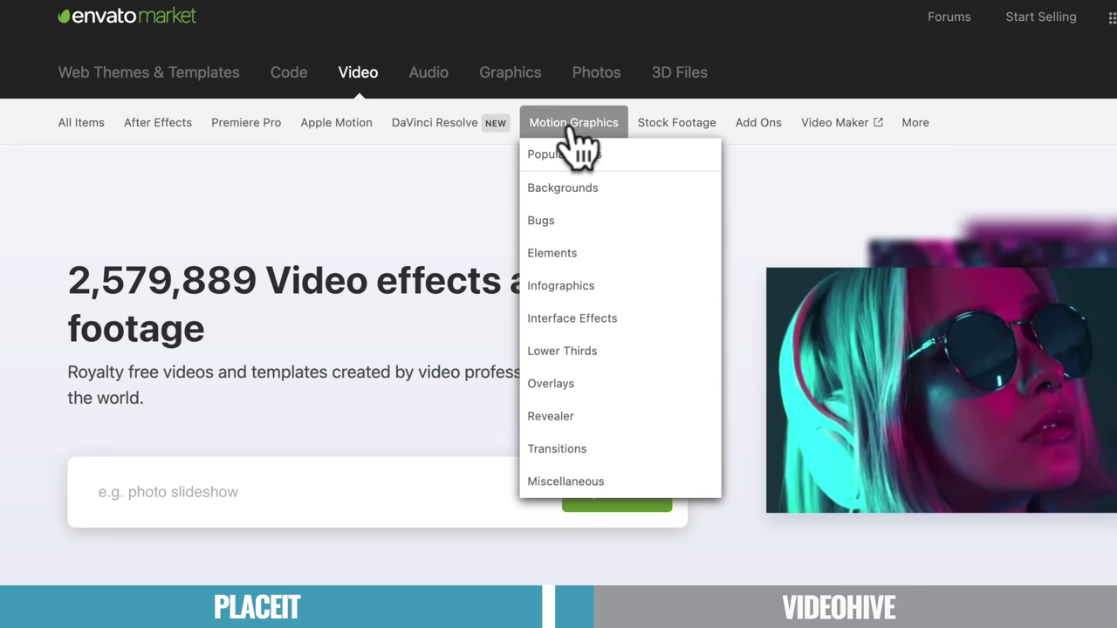
mouse_move(424, 144)
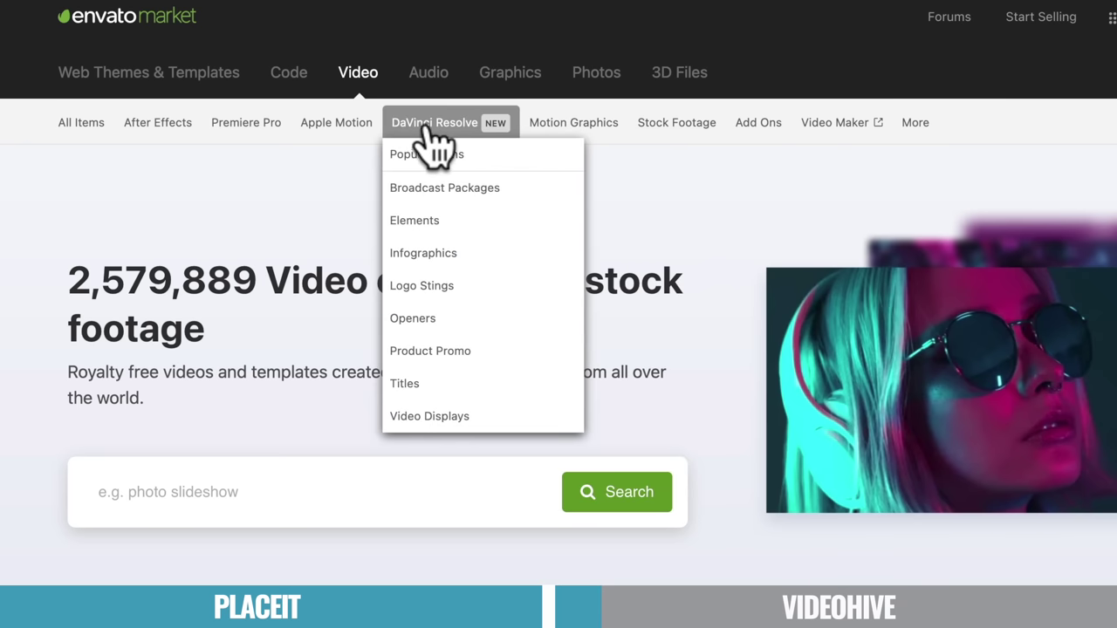
mouse_move(336, 144)
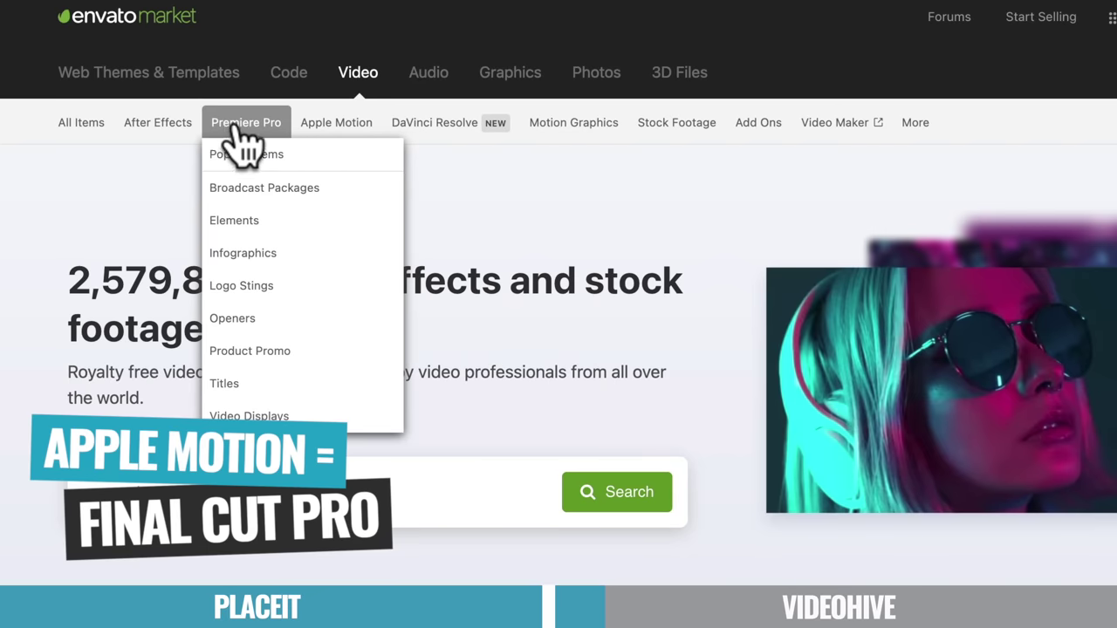
mouse_move(196, 133)
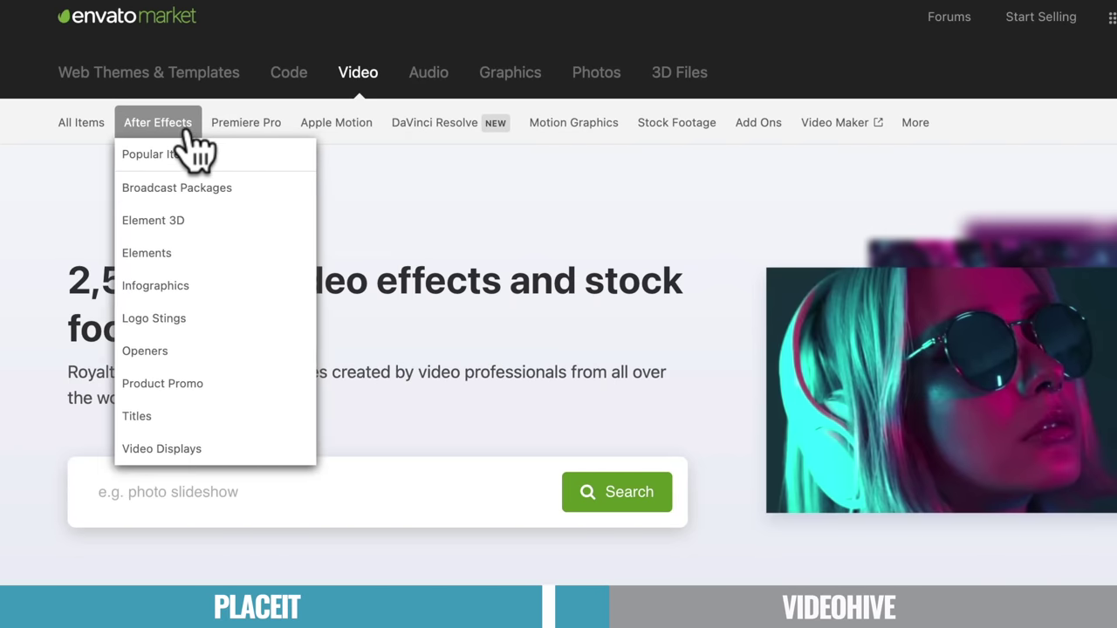
mouse_move(434, 123)
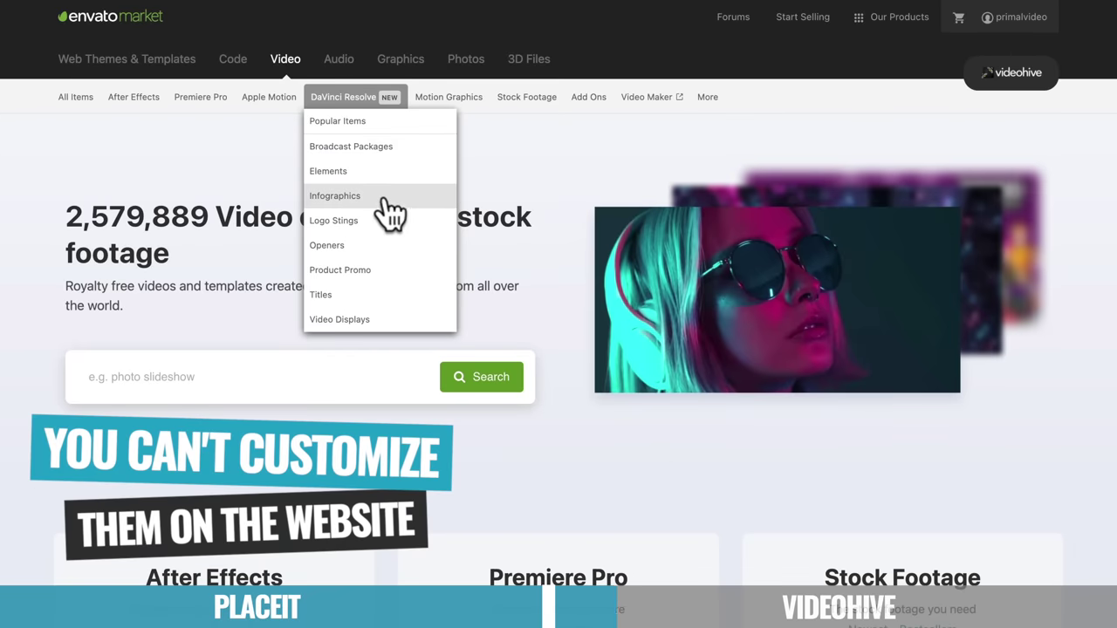
mouse_move(650, 101)
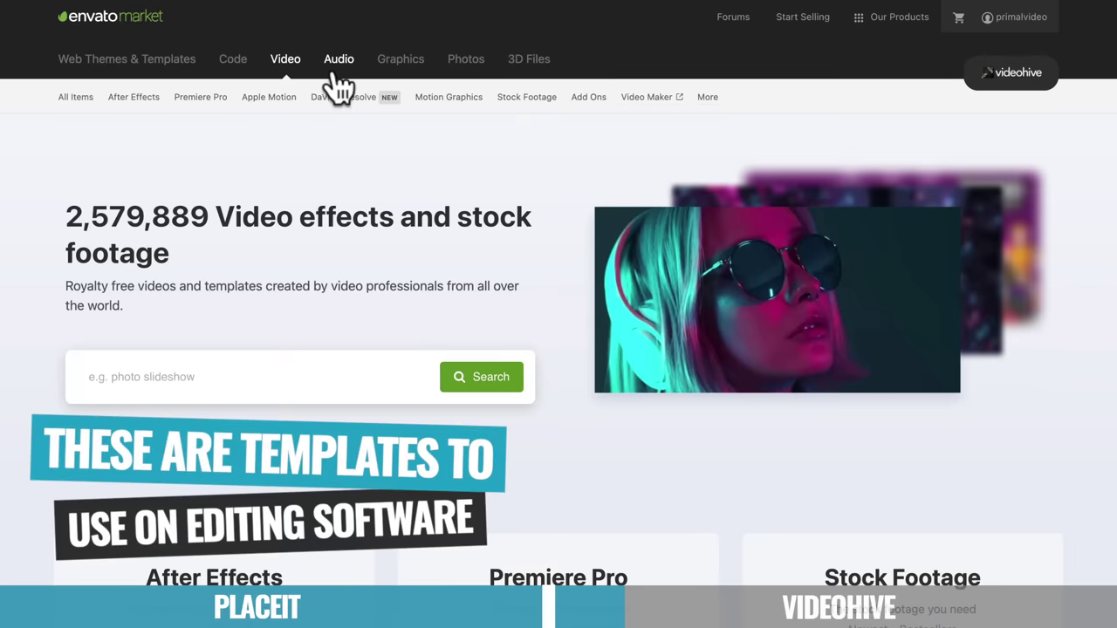
mouse_move(356, 96)
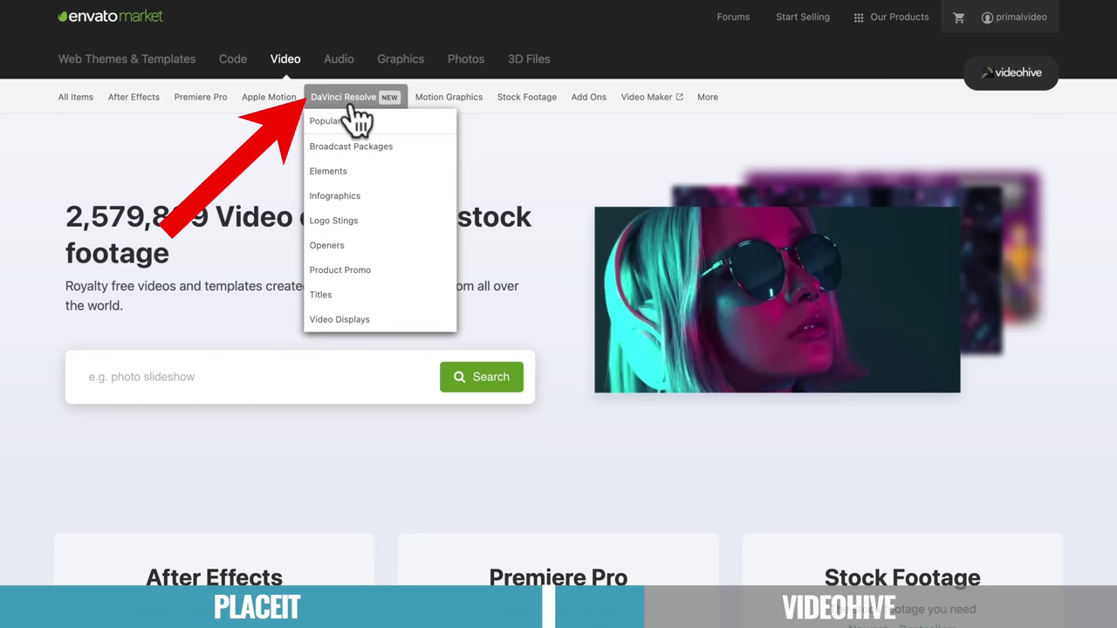
Step: Open the DaVinci Resolve Openers listing on VideoHive
left_click(372, 249)
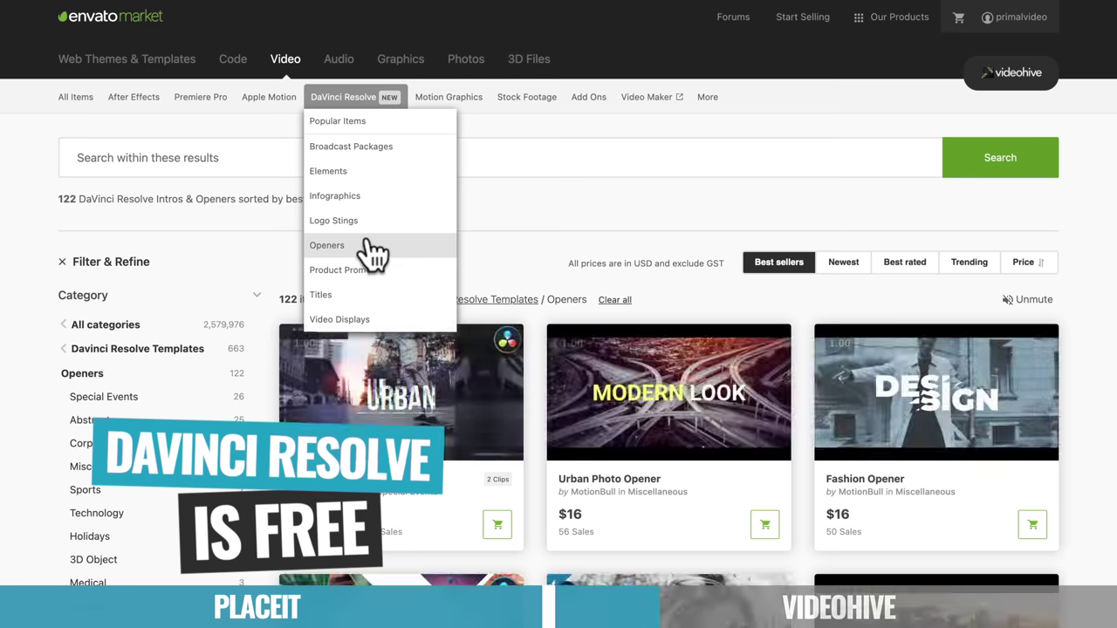
mouse_move(203, 112)
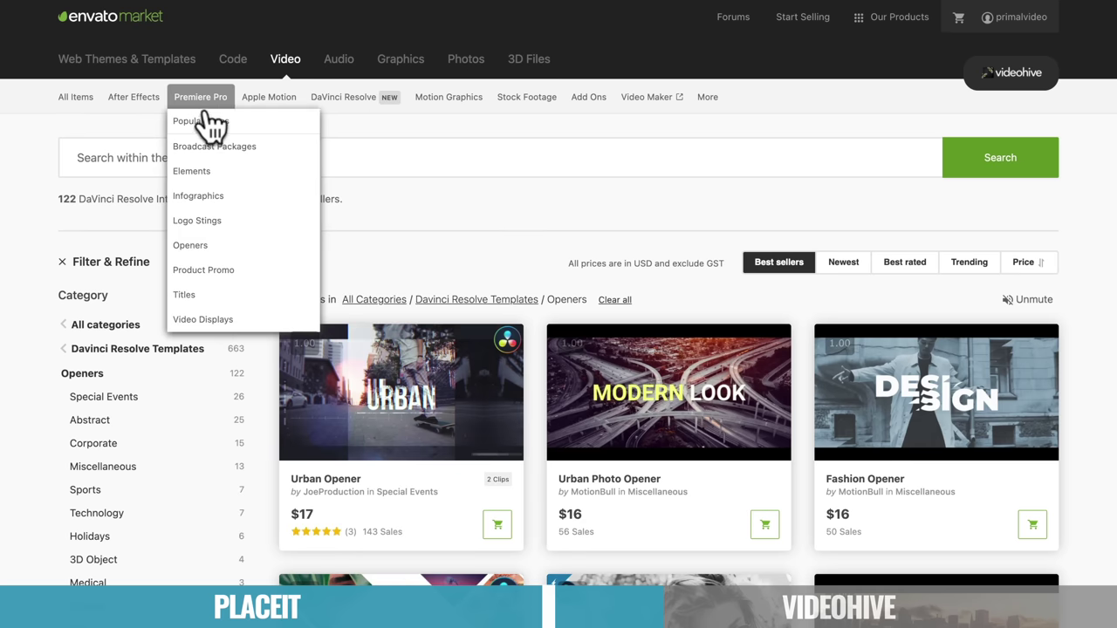
mouse_move(264, 112)
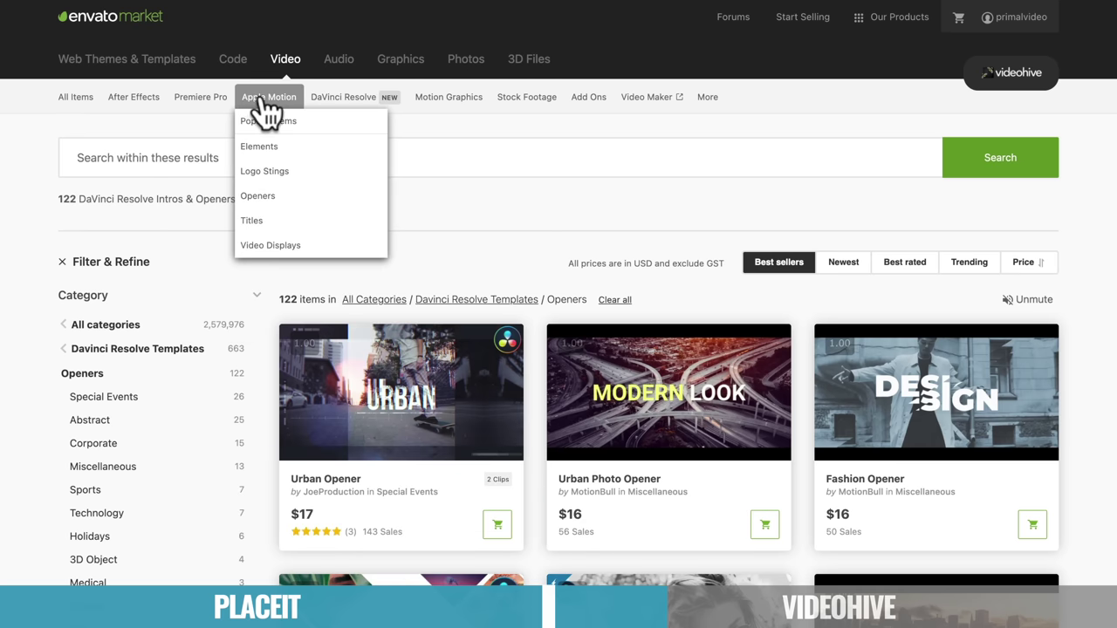
mouse_move(345, 111)
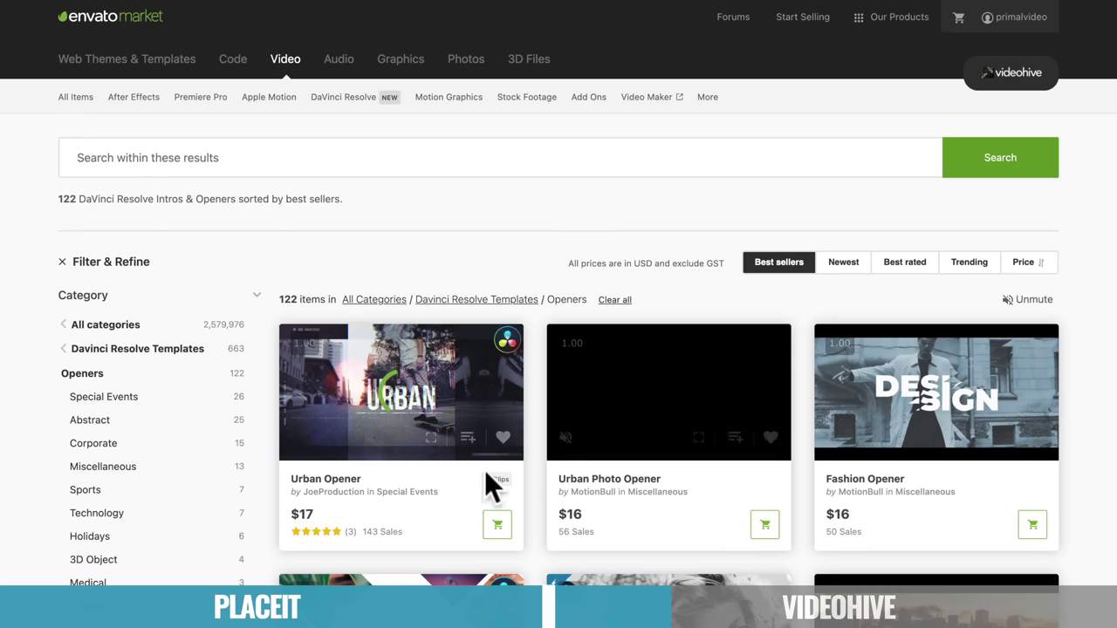
mouse_move(365, 410)
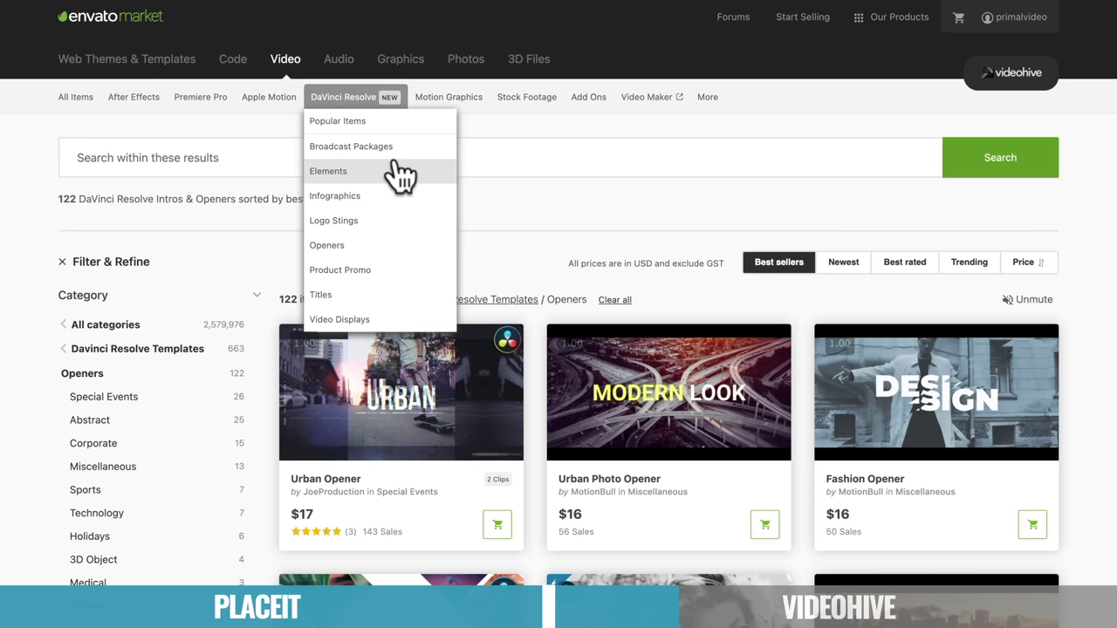
Step: Find the Urban Photo Opener template and buy it for $16.00
scroll(419, 232, "down", 3)
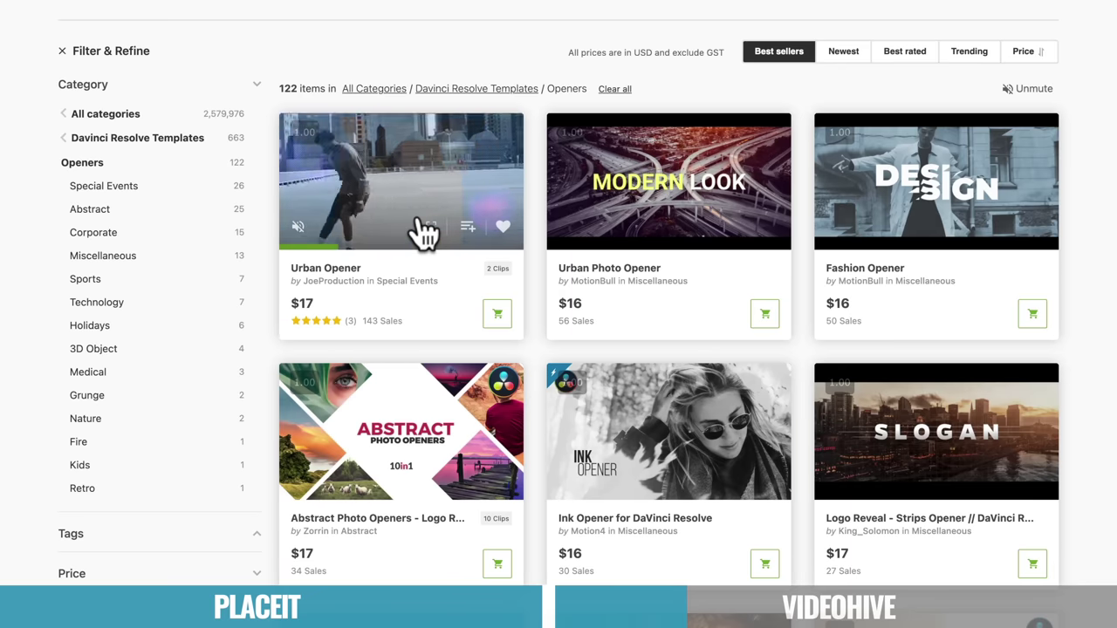
mouse_move(718, 205)
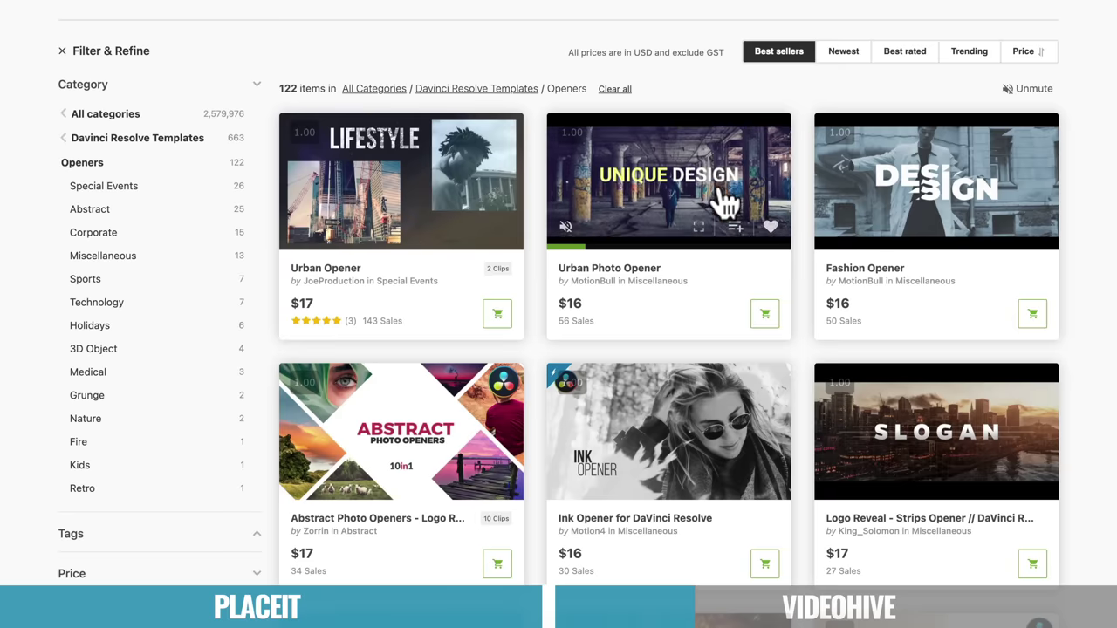
scroll(720, 192, "down", 3)
scroll(720, 192, "down", 7)
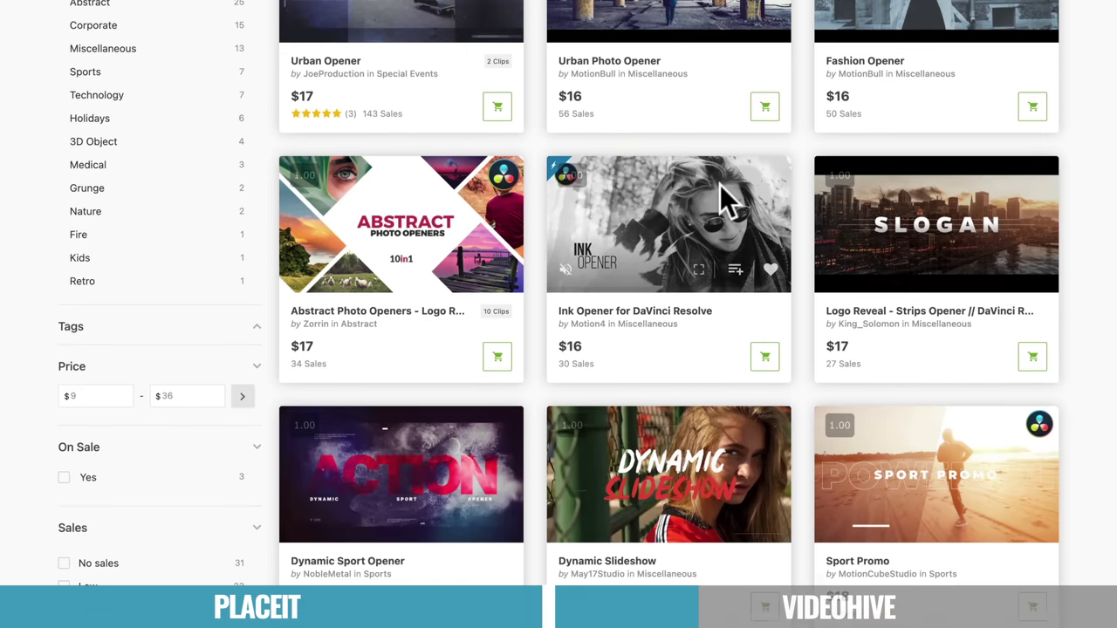
scroll(741, 344, "down", 10)
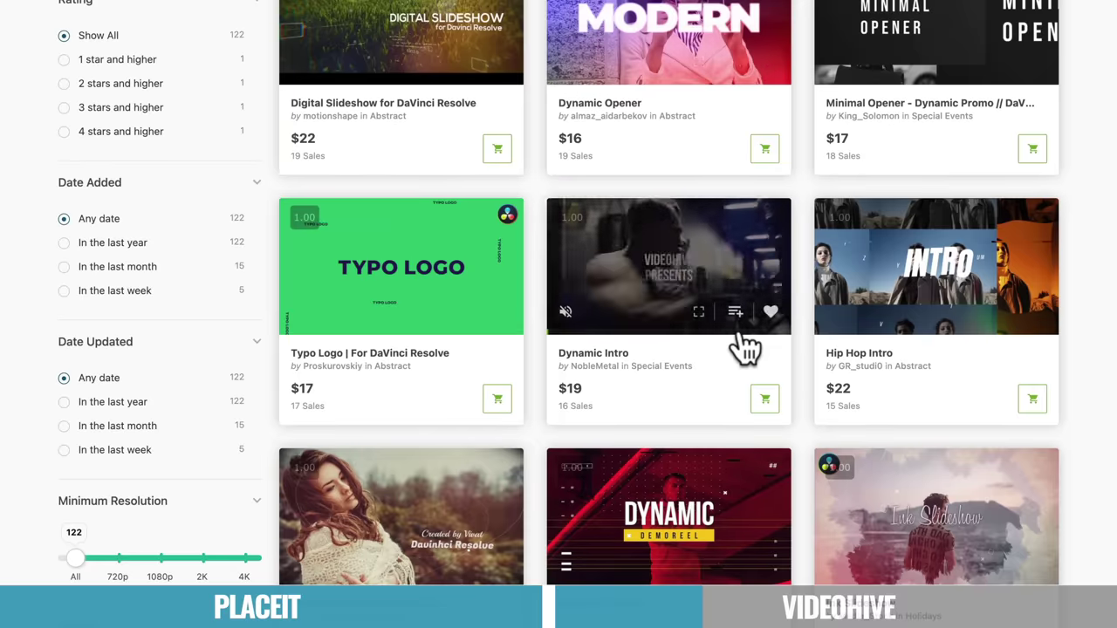
scroll(740, 331, "down", 17)
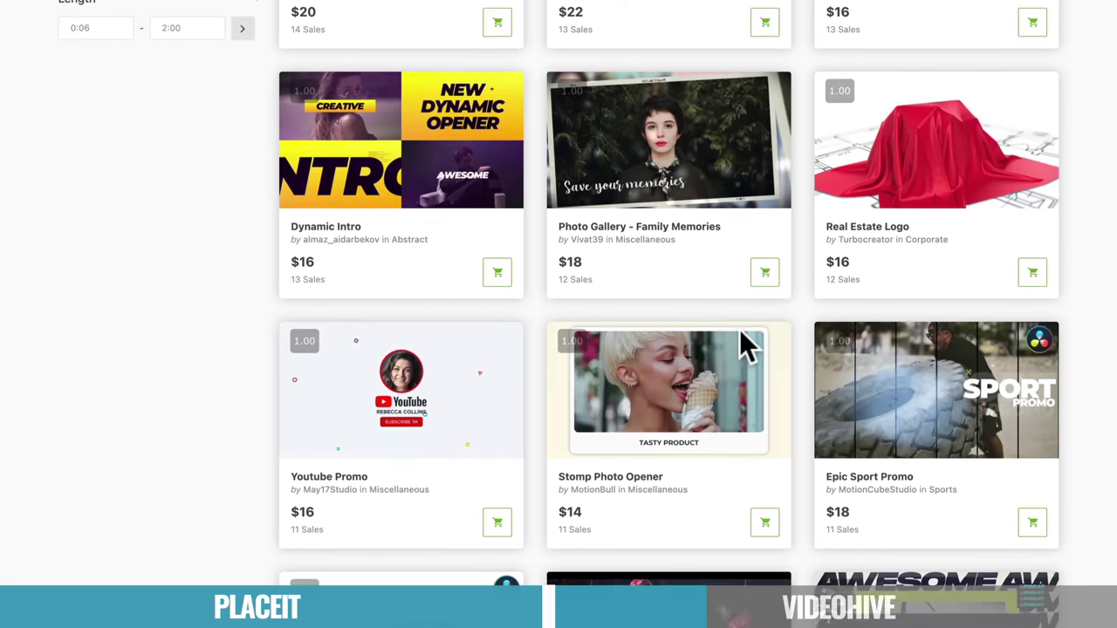
scroll(739, 329, "up", 20)
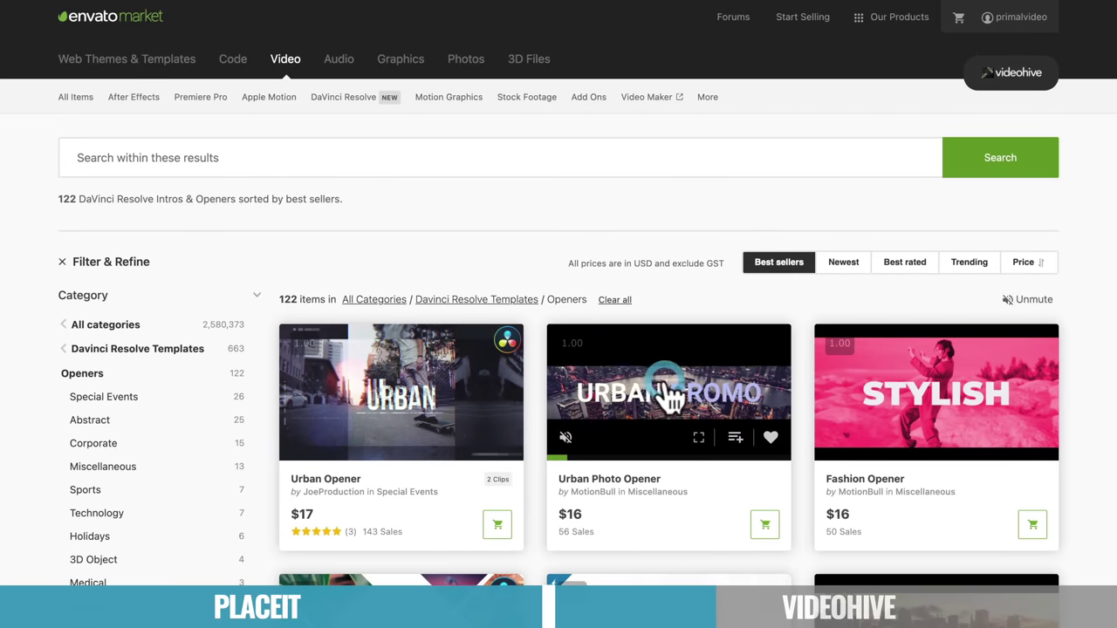
left_click(668, 392)
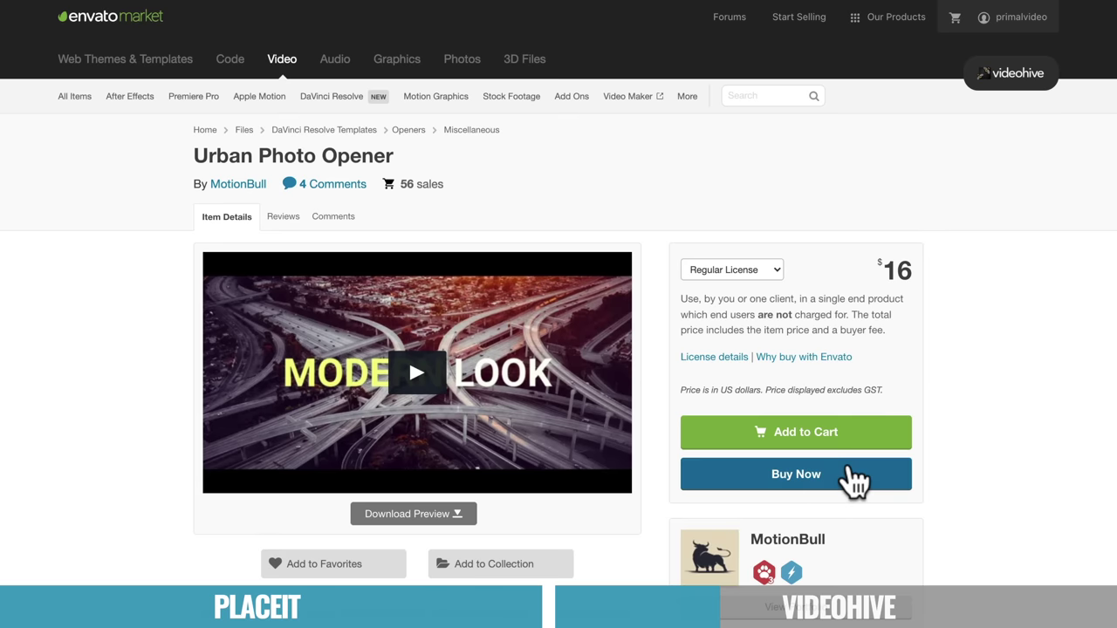
left_click(844, 471)
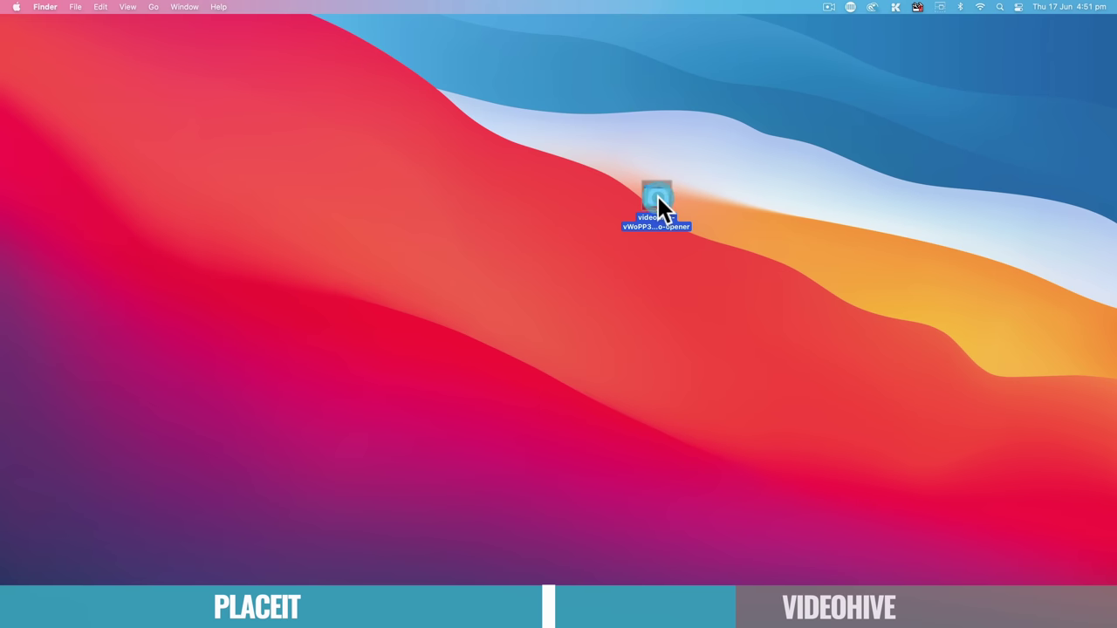
Step: Open the template folder and play Help's help_up-8.mp4, skipping ahead to about 22 seconds
double_click(659, 203)
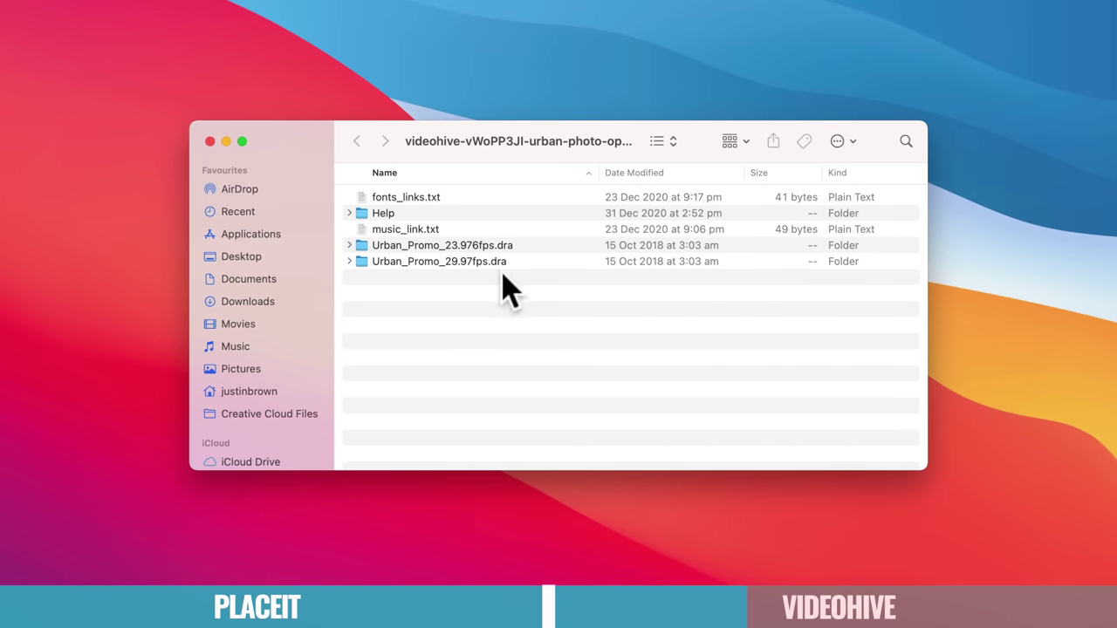
left_click_drag(503, 273, 401, 243)
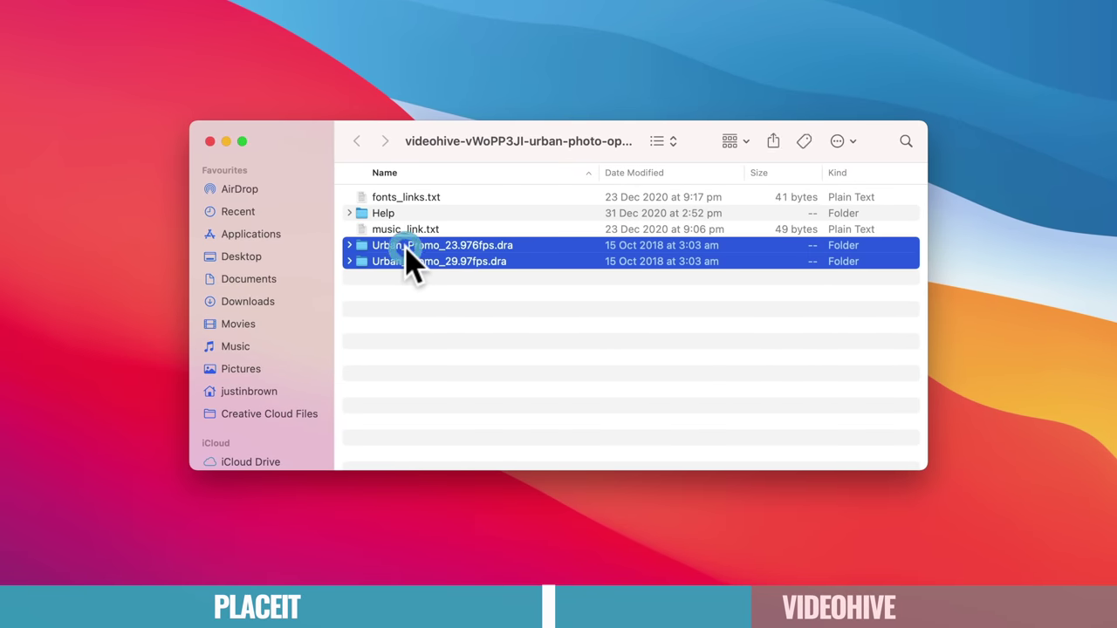
double_click(365, 215)
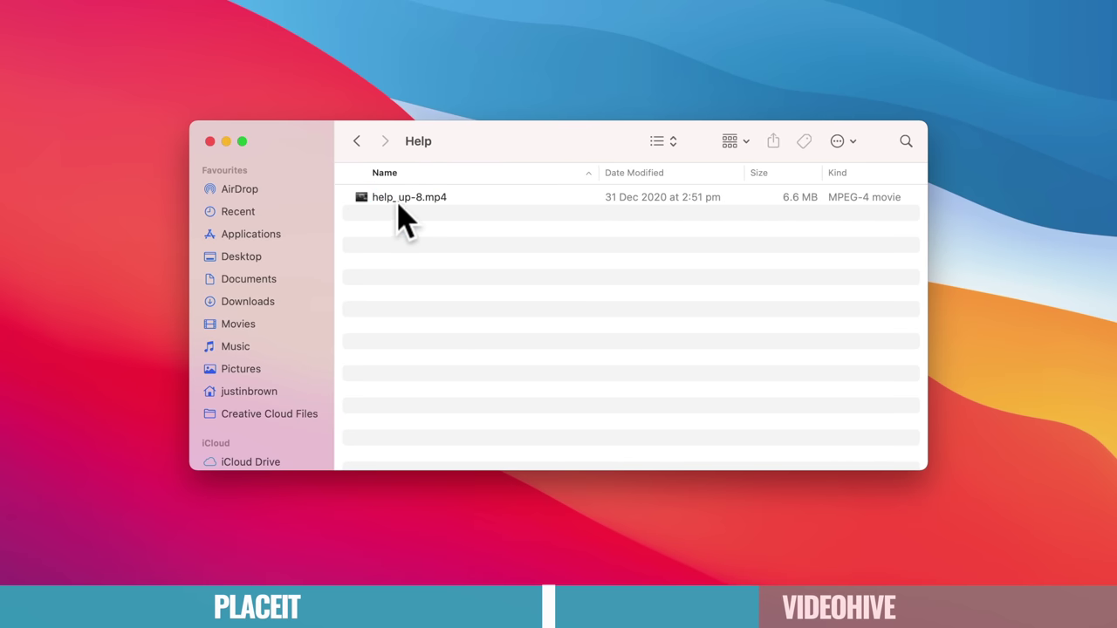
double_click(395, 208)
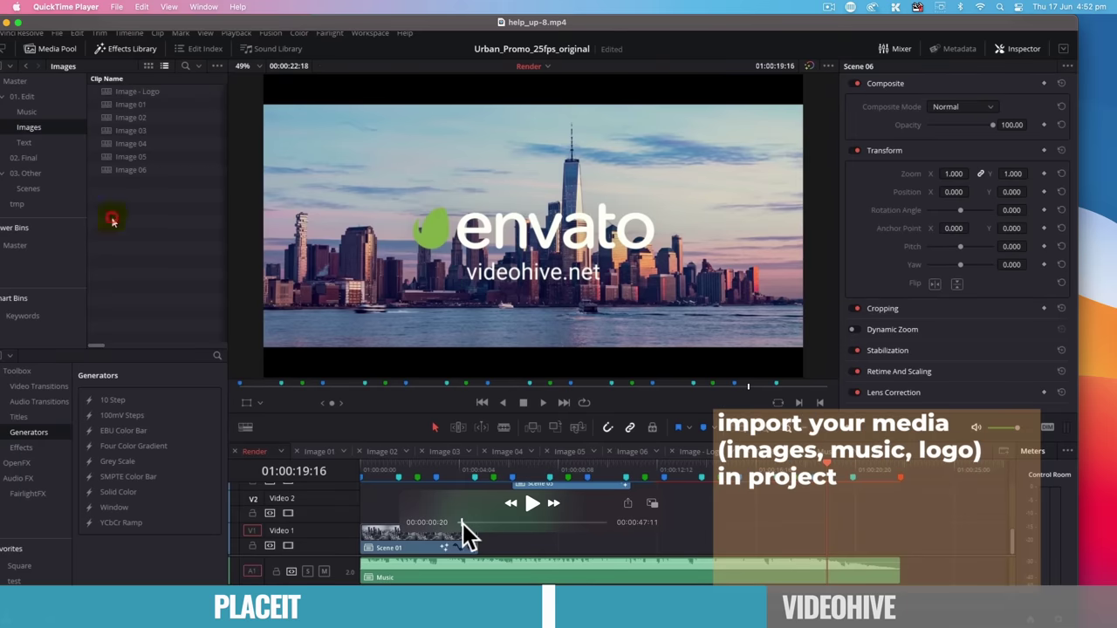
left_click_drag(489, 523, 525, 525)
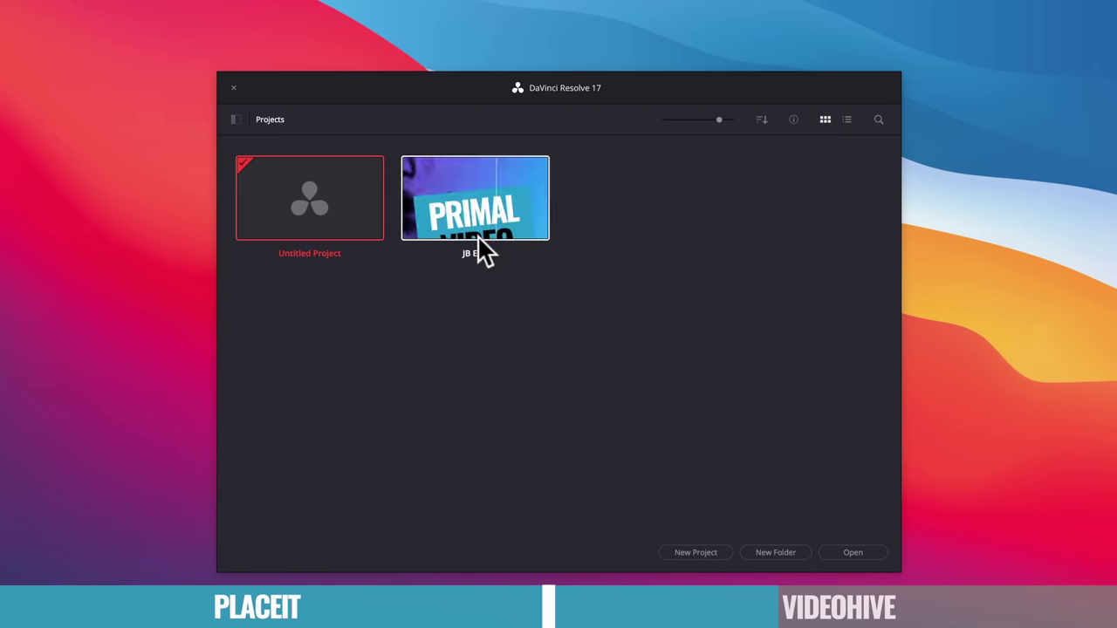
Step: Restore Urban_Promo_29.97fps.dra from the videohive template folder, open the project and its 01. Edit bin
right_click(554, 394)
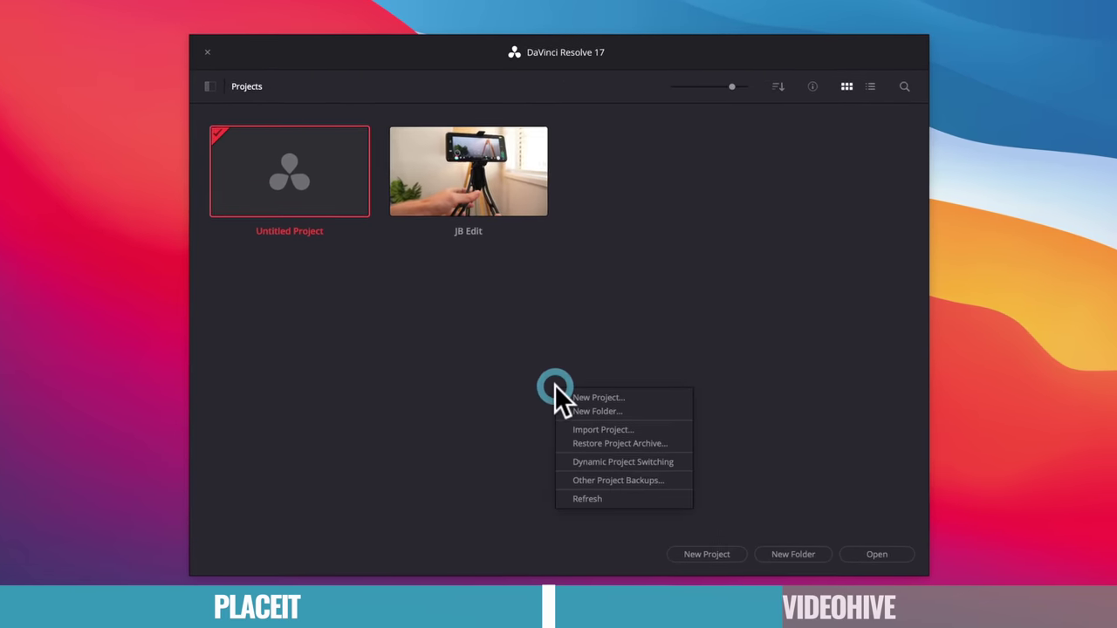
left_click(612, 440)
left_click(458, 139)
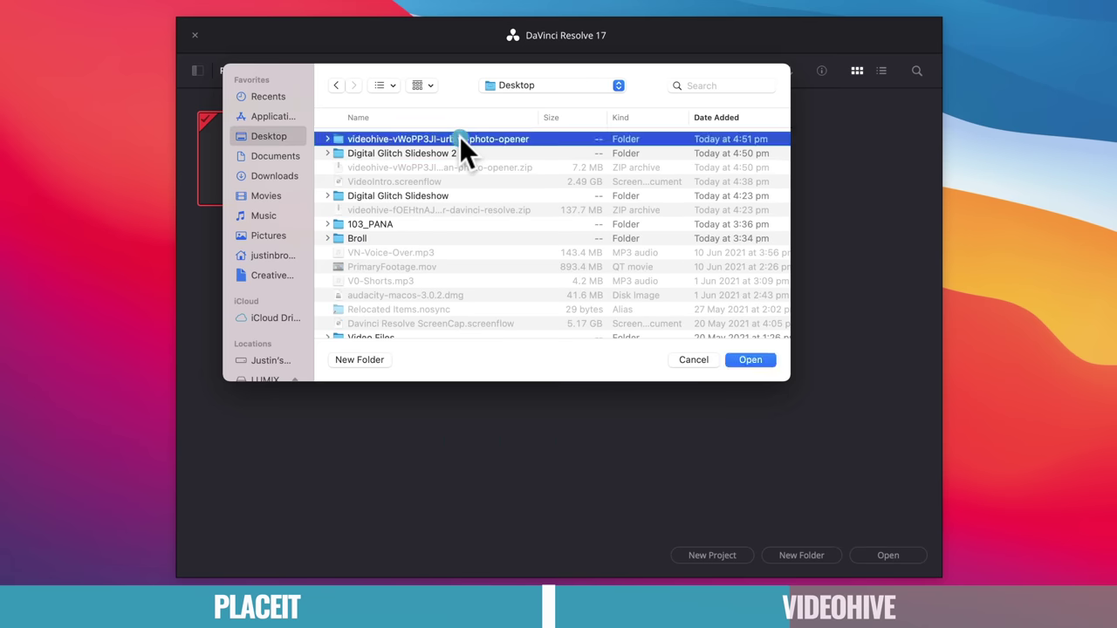
double_click(459, 138)
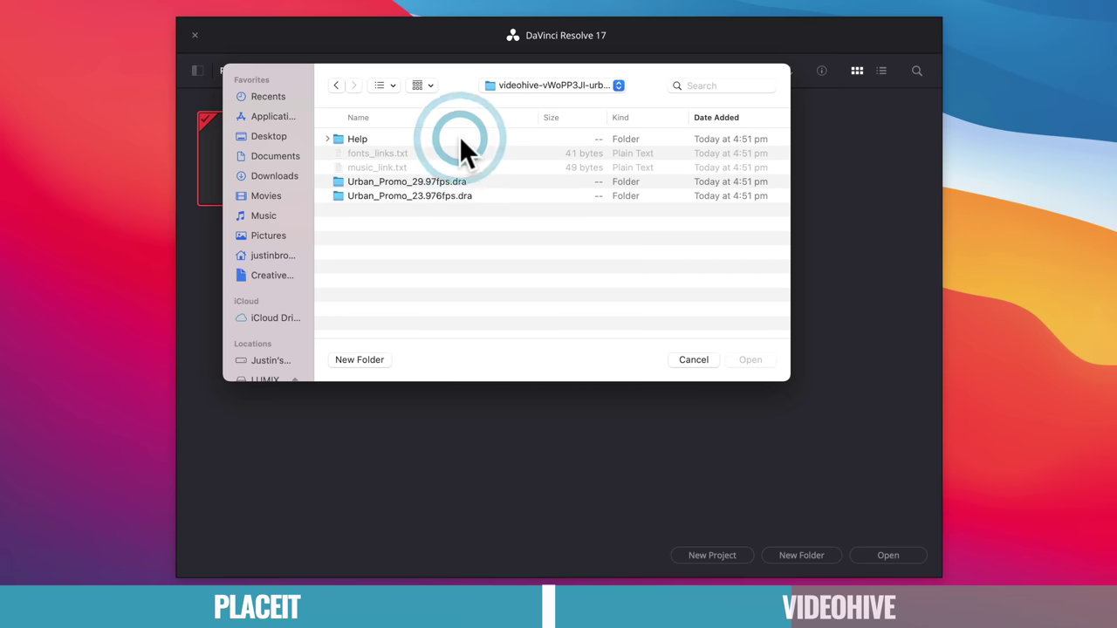
left_click(437, 181)
left_click(751, 360)
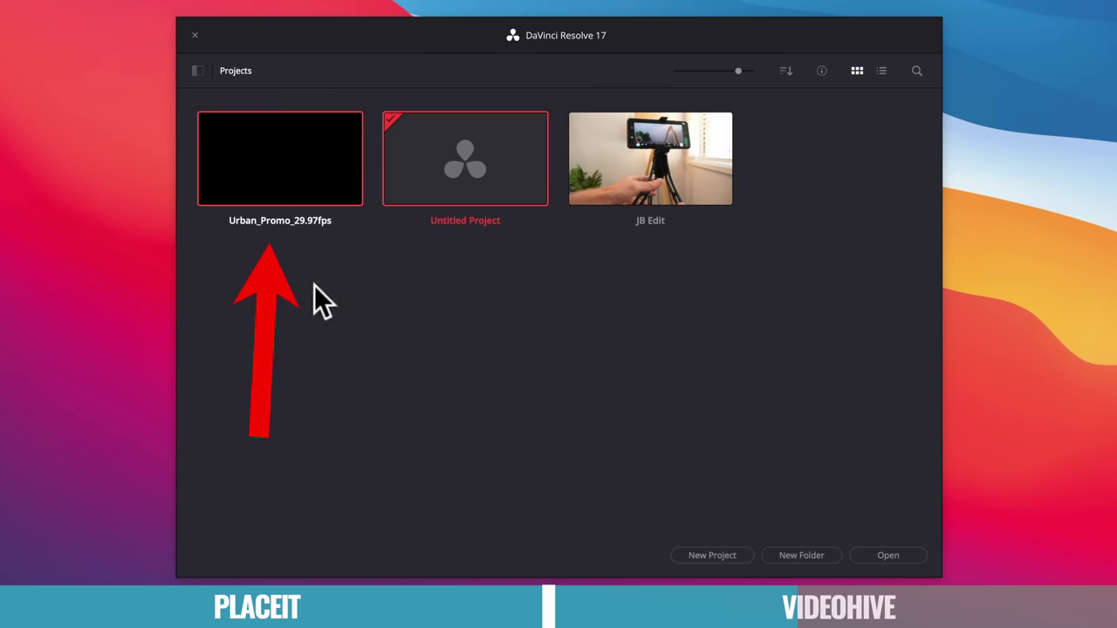
double_click(267, 152)
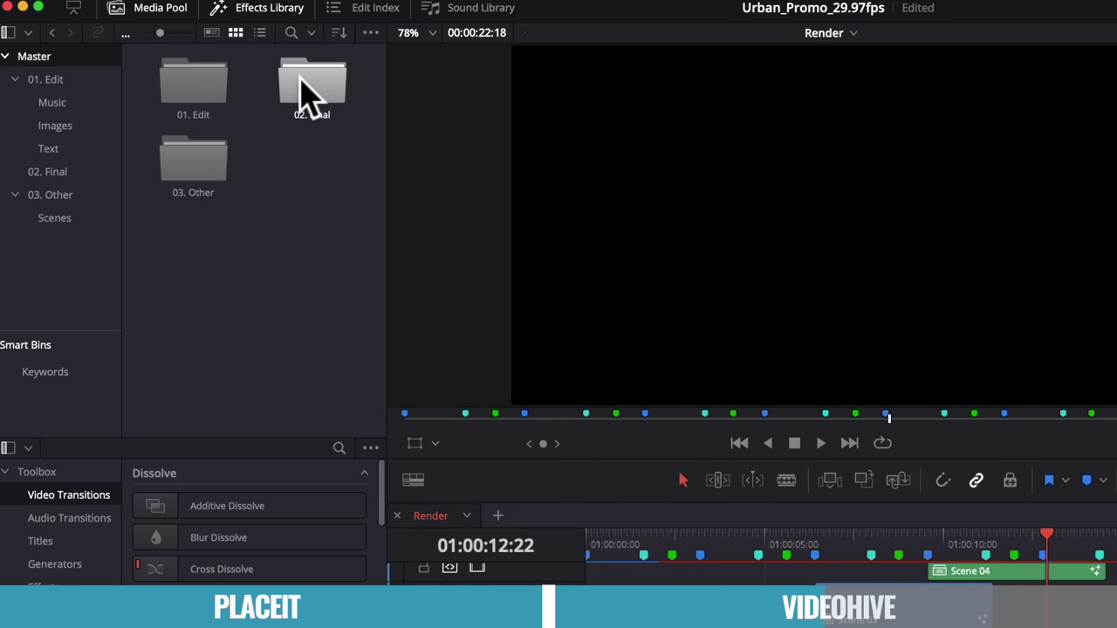
double_click(183, 92)
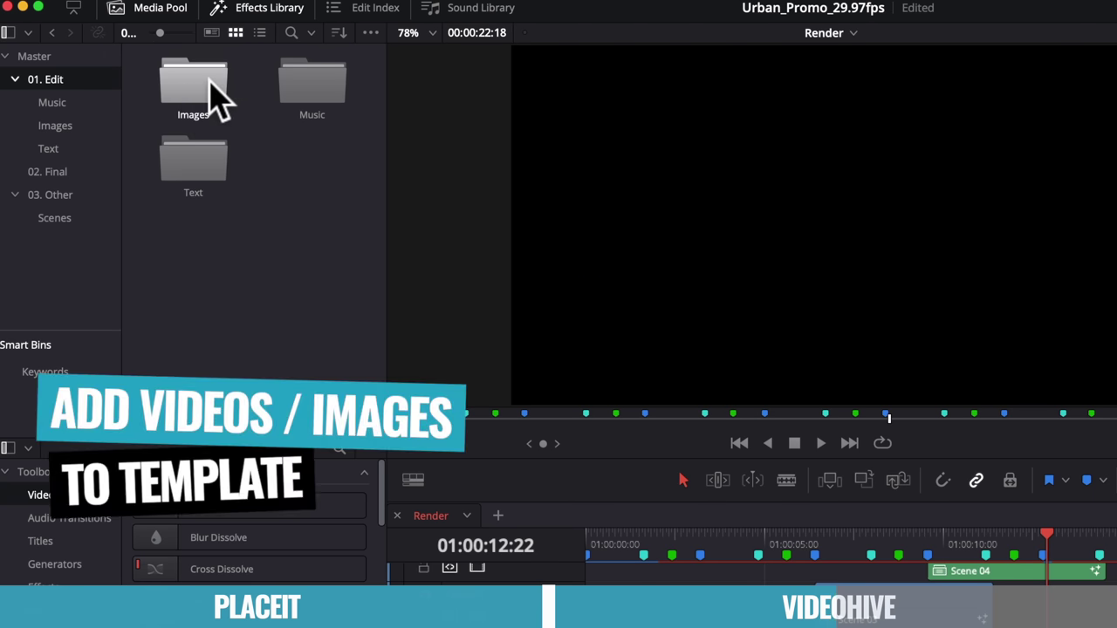
Step: Place Skydive2.png from Broll/Photos on the V1 track of the Image 01 placeholder
double_click(218, 100)
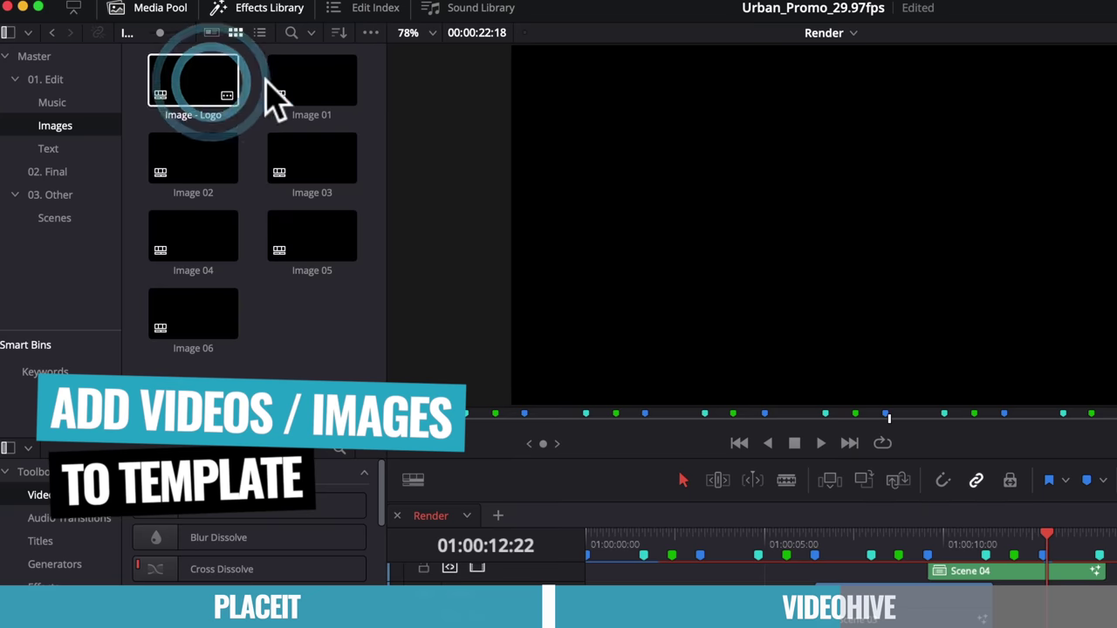
left_click(162, 110)
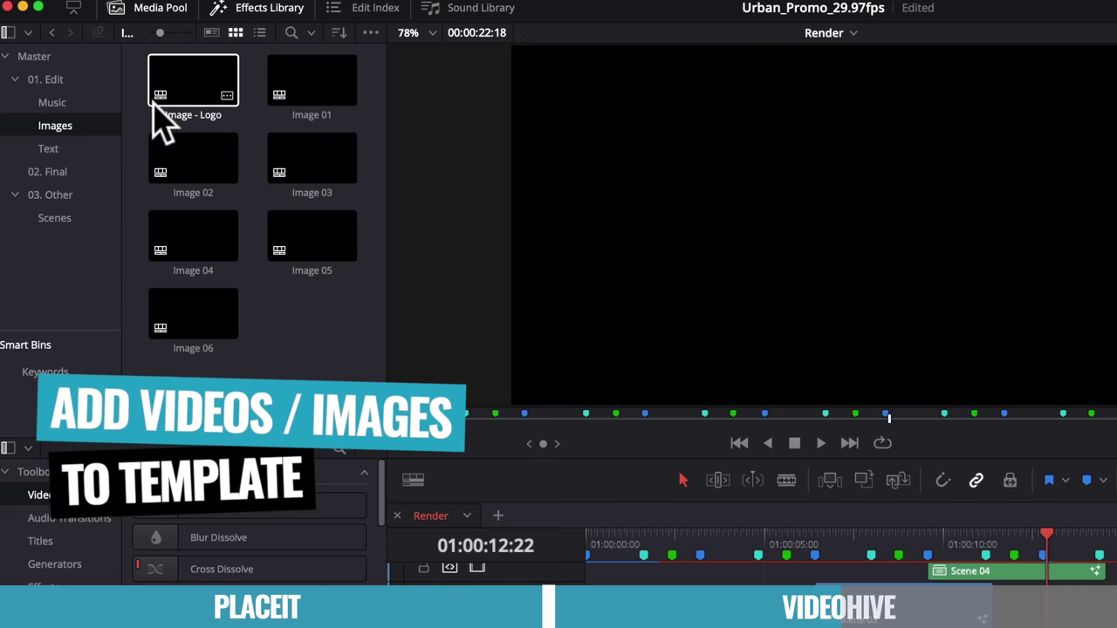
double_click(313, 69)
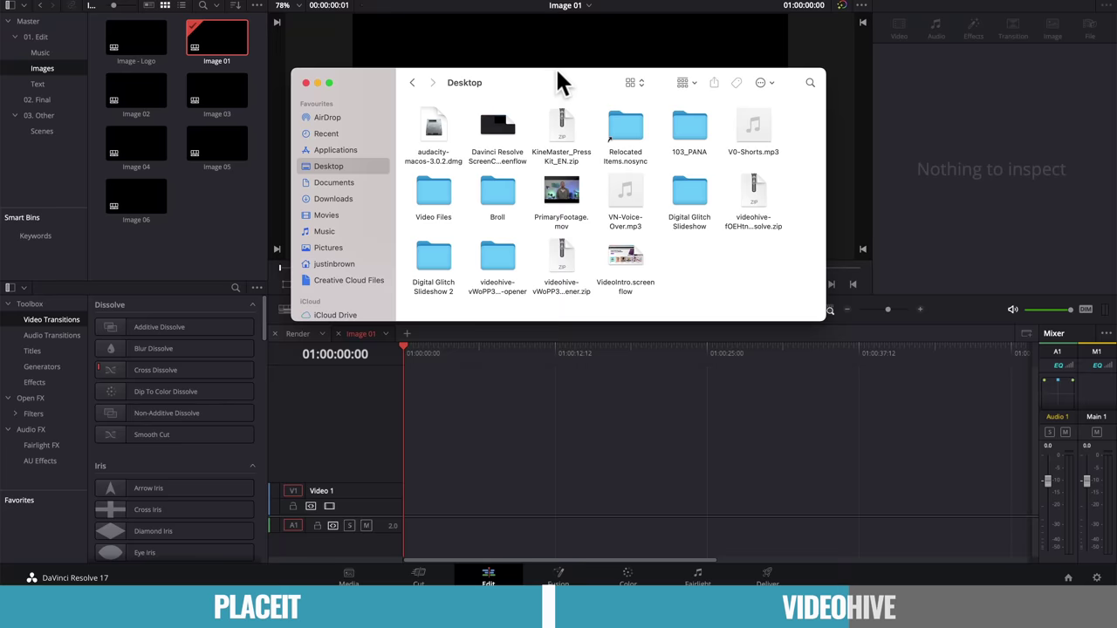
left_click_drag(553, 79, 636, 70)
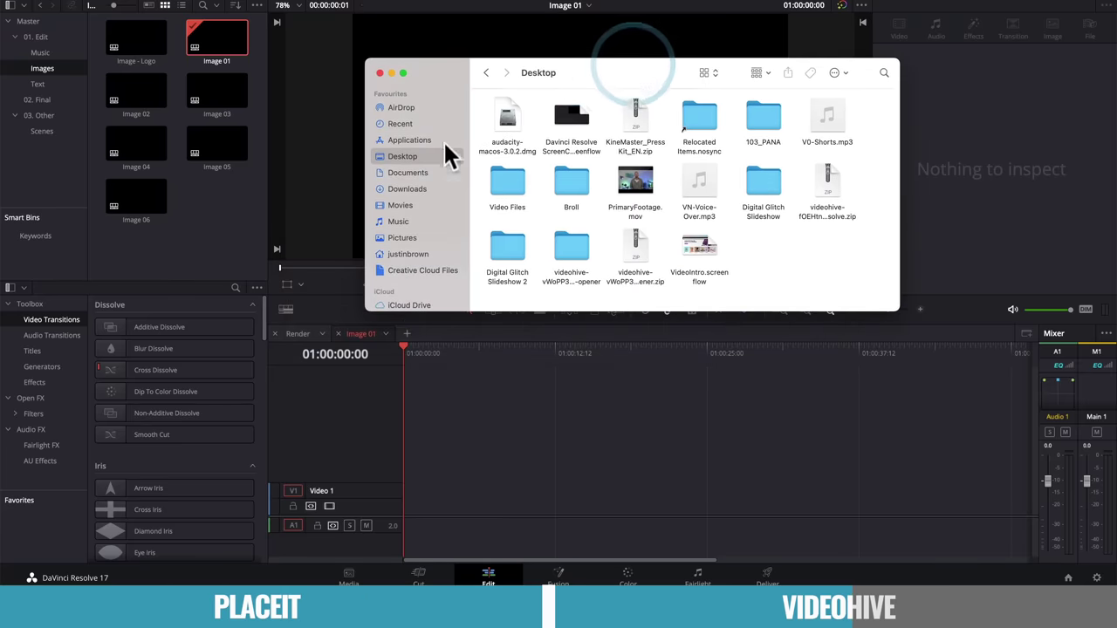
double_click(567, 179)
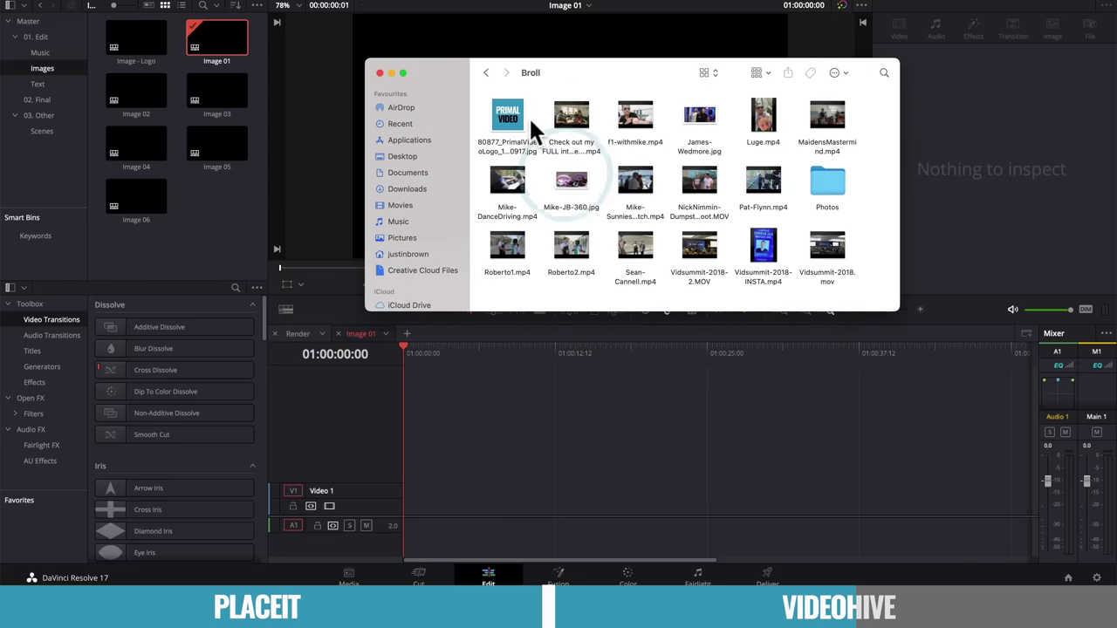
double_click(827, 180)
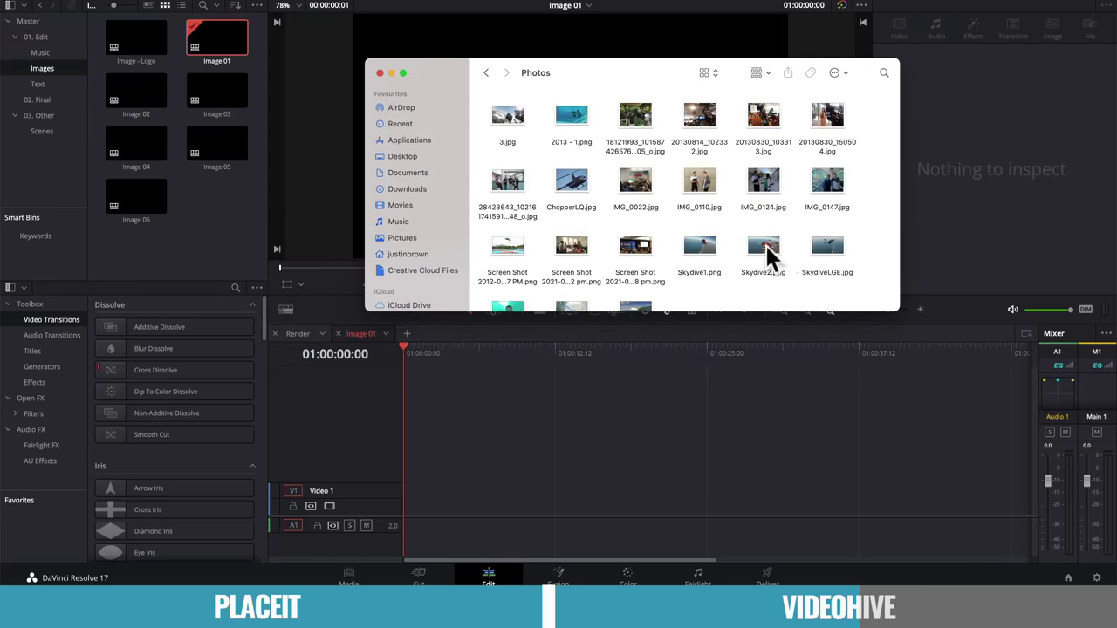
left_click_drag(765, 242, 404, 513)
left_click(404, 345)
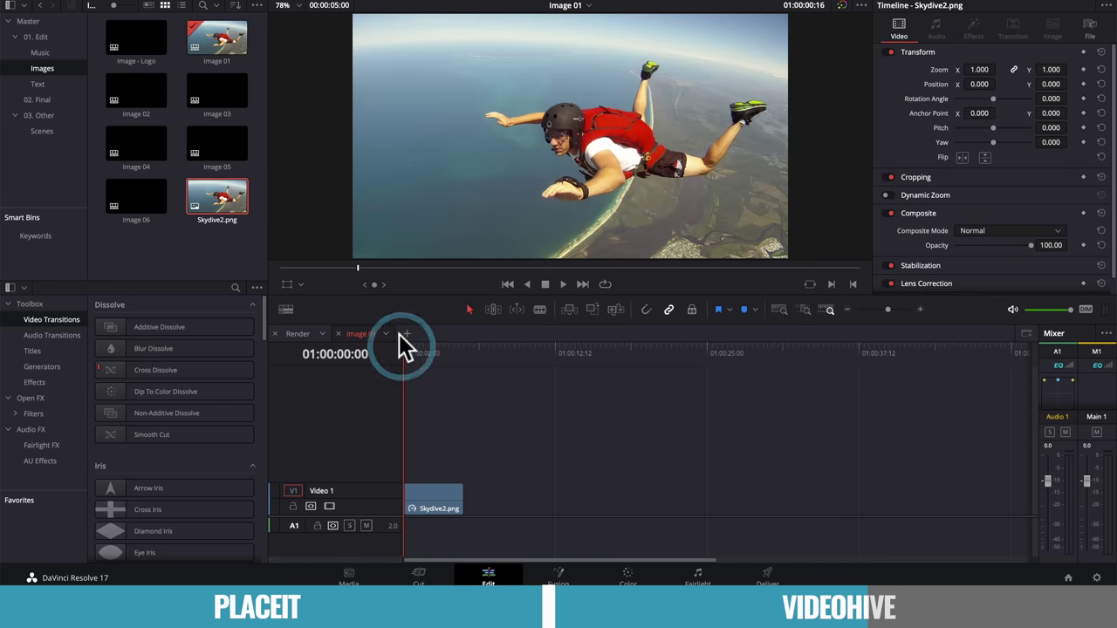
Step: Drop IMG_0022.jpg into the Image 02 placeholder timeline
double_click(135, 94)
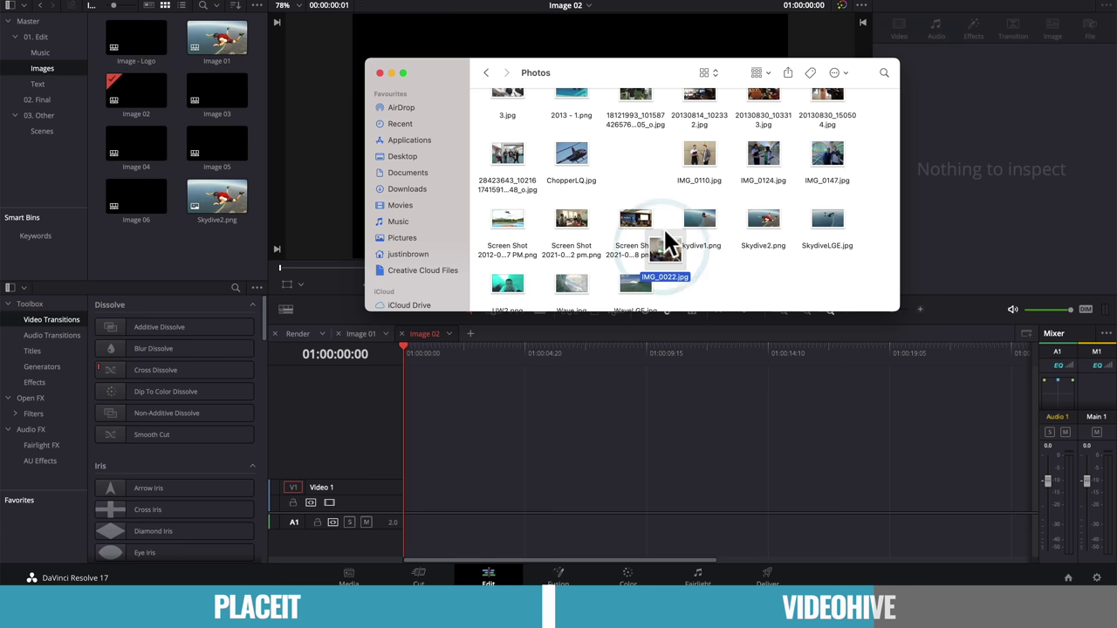
left_click_drag(669, 242, 399, 496)
left_click(724, 277)
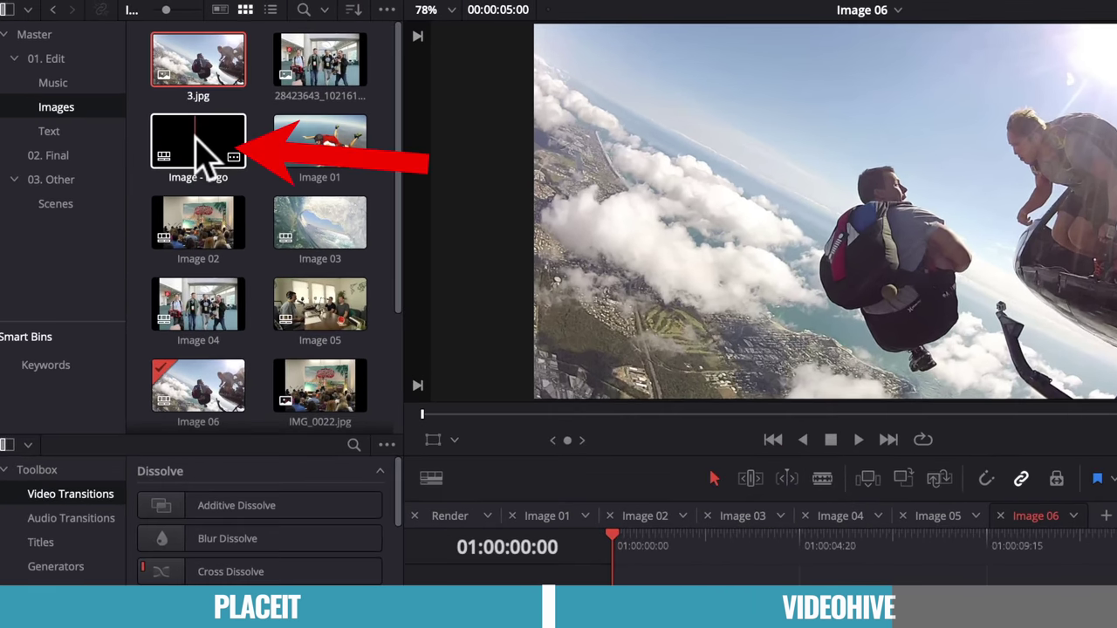
Step: Put the Primal Video logo on the V1 track of the Image - Logo placeholder
left_click(136, 91)
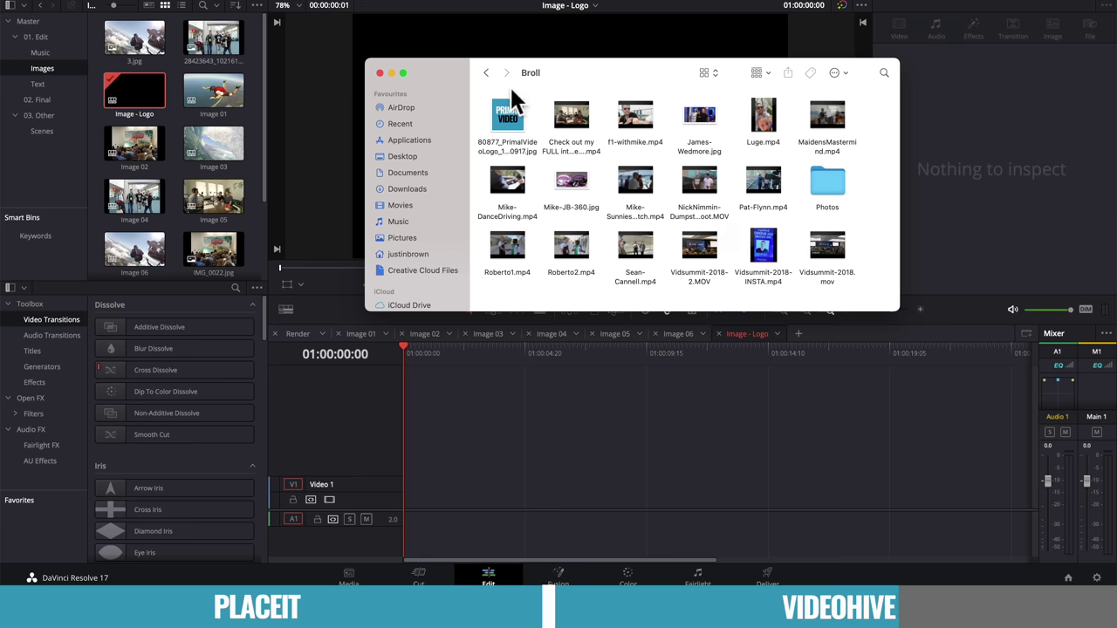
left_click(513, 104)
left_click_drag(513, 112, 396, 481)
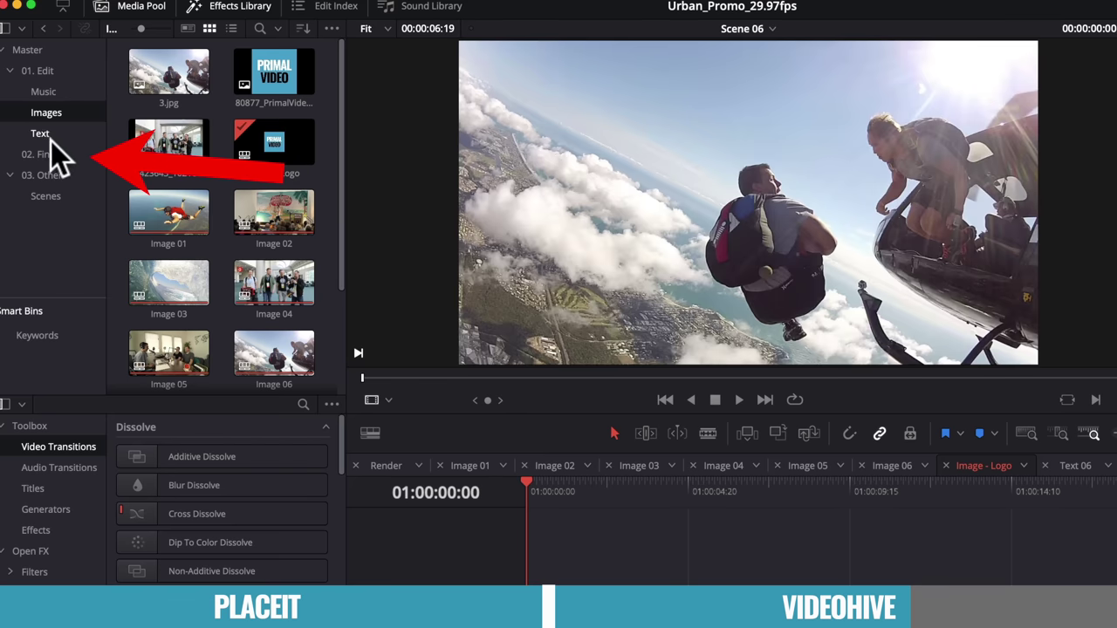
Step: Open the Render timeline from 02. Final and scrub through it to preview the new photos
left_click(45, 150)
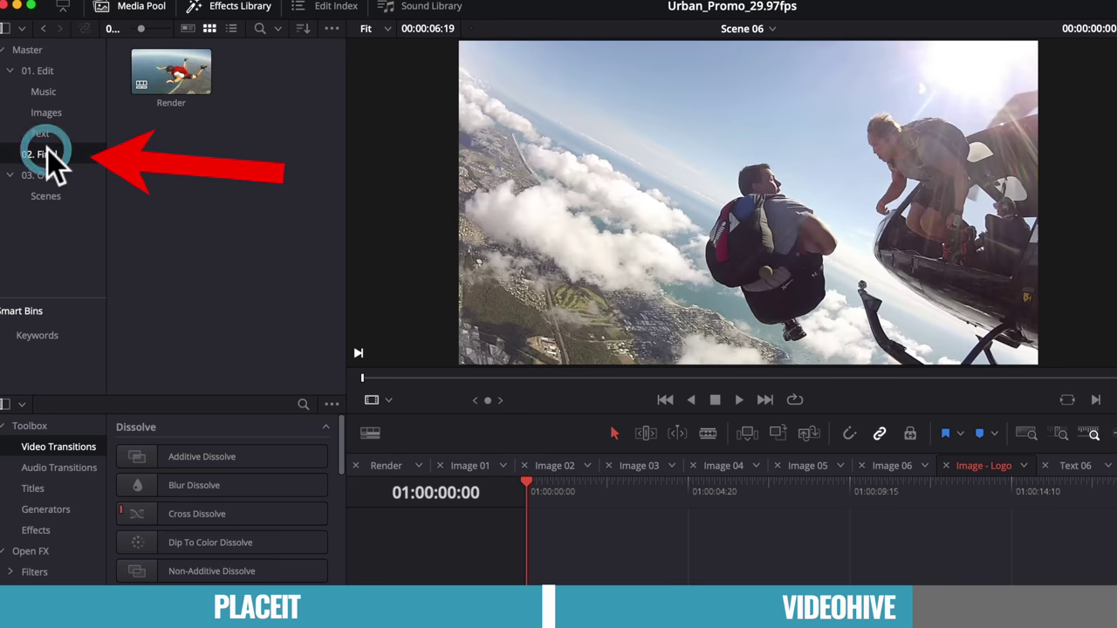
double_click(177, 65)
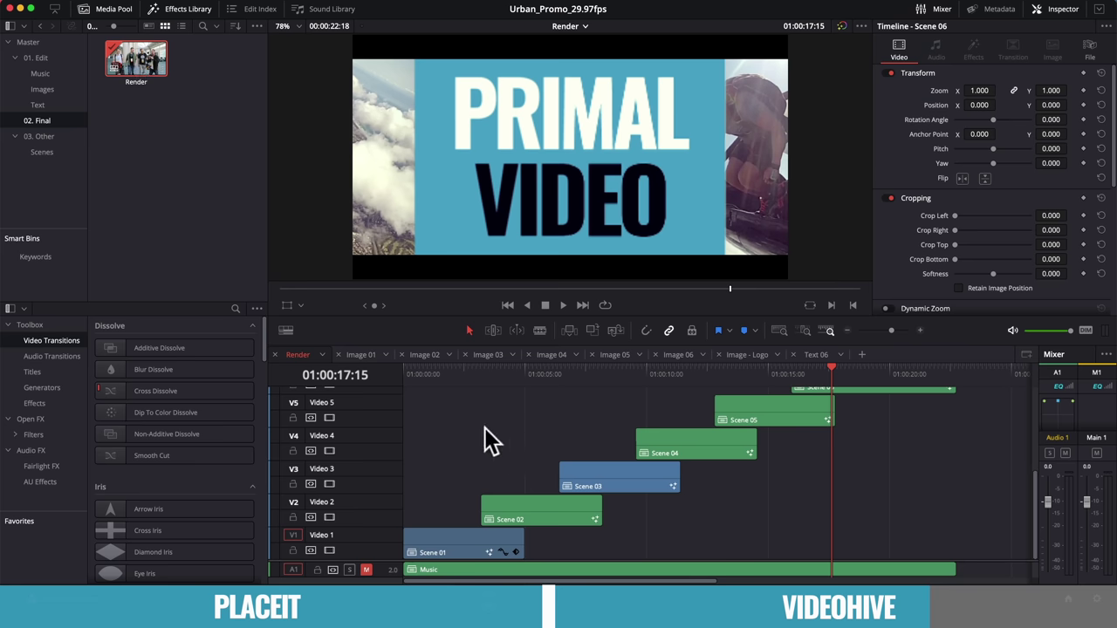
left_click_drag(418, 367, 625, 363)
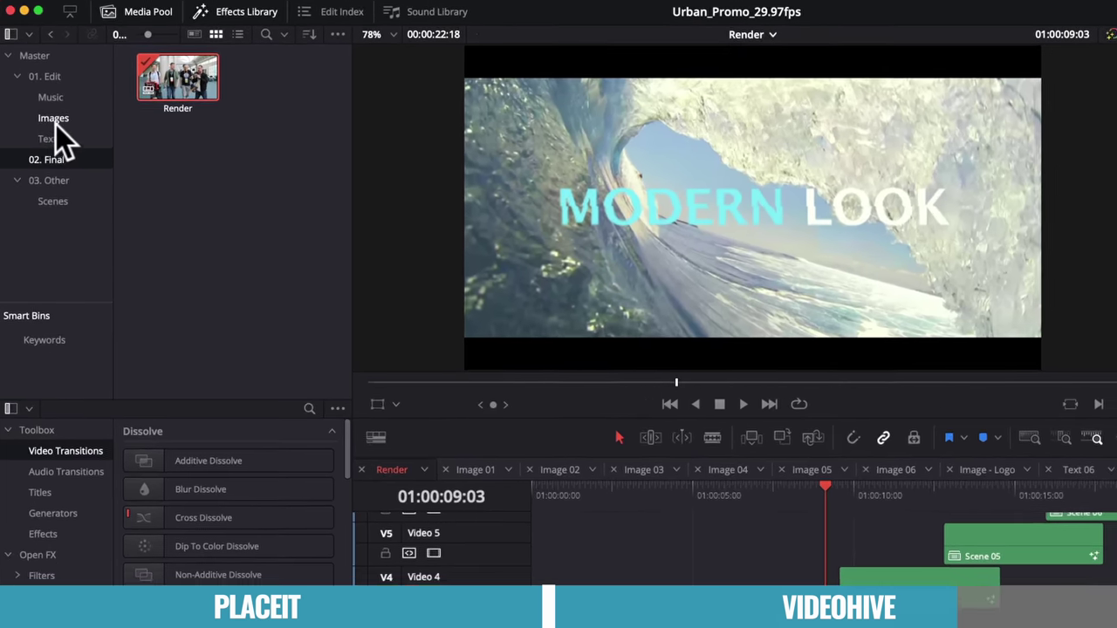
Step: Change the Text 01 title from URBAN PROMO to PRIMAL VIDEO in Oswald Stencil
left_click(39, 106)
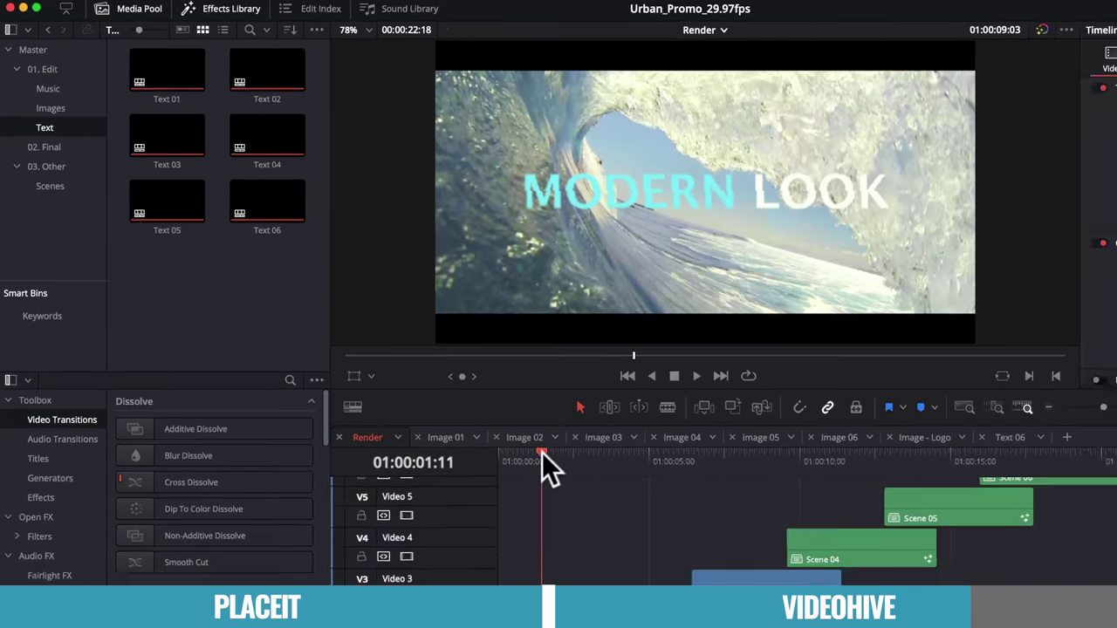
left_click(644, 547)
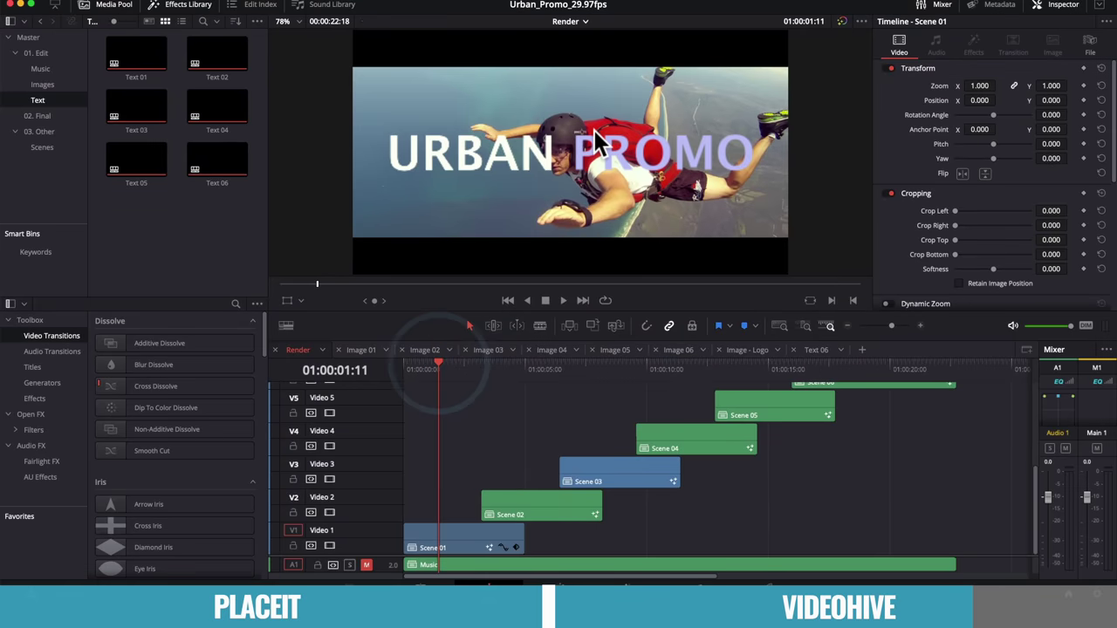
double_click(135, 54)
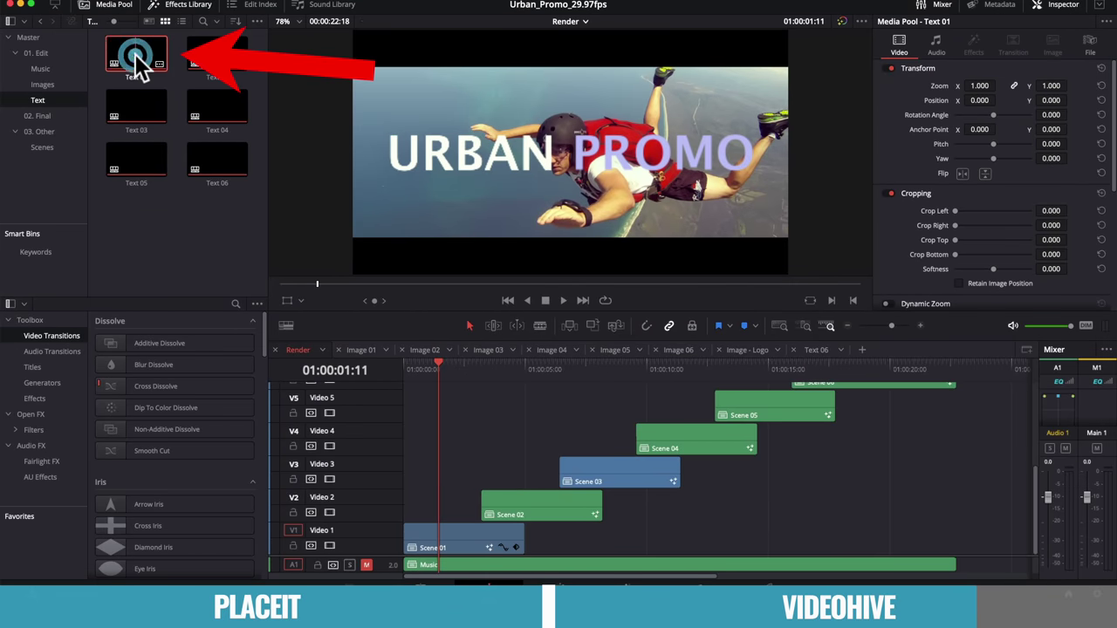
left_click(440, 512)
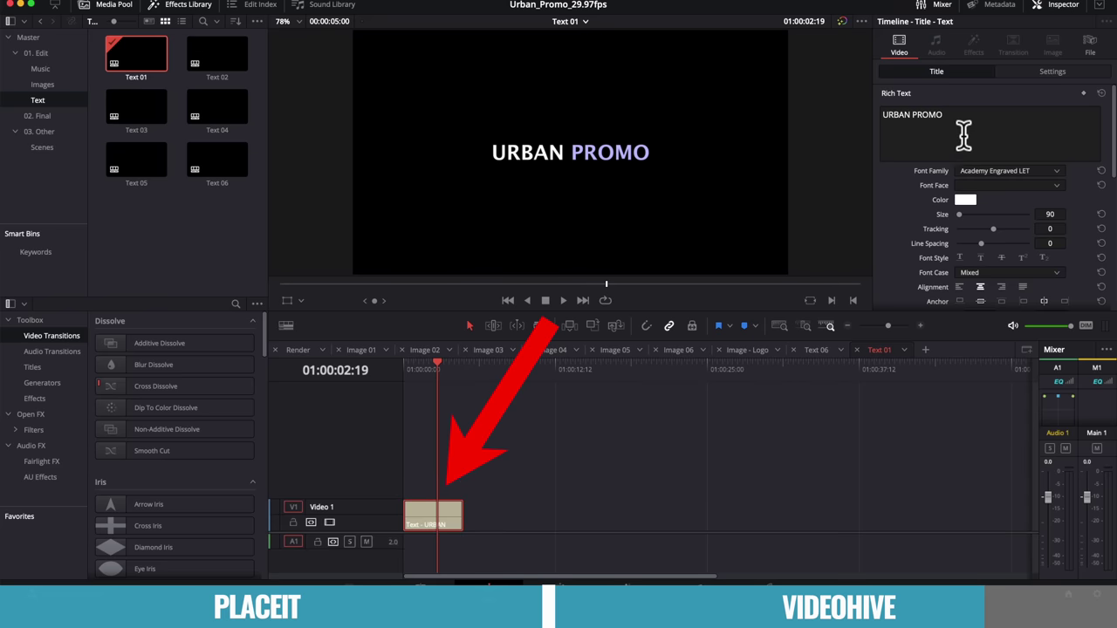
left_click_drag(969, 122, 798, 122)
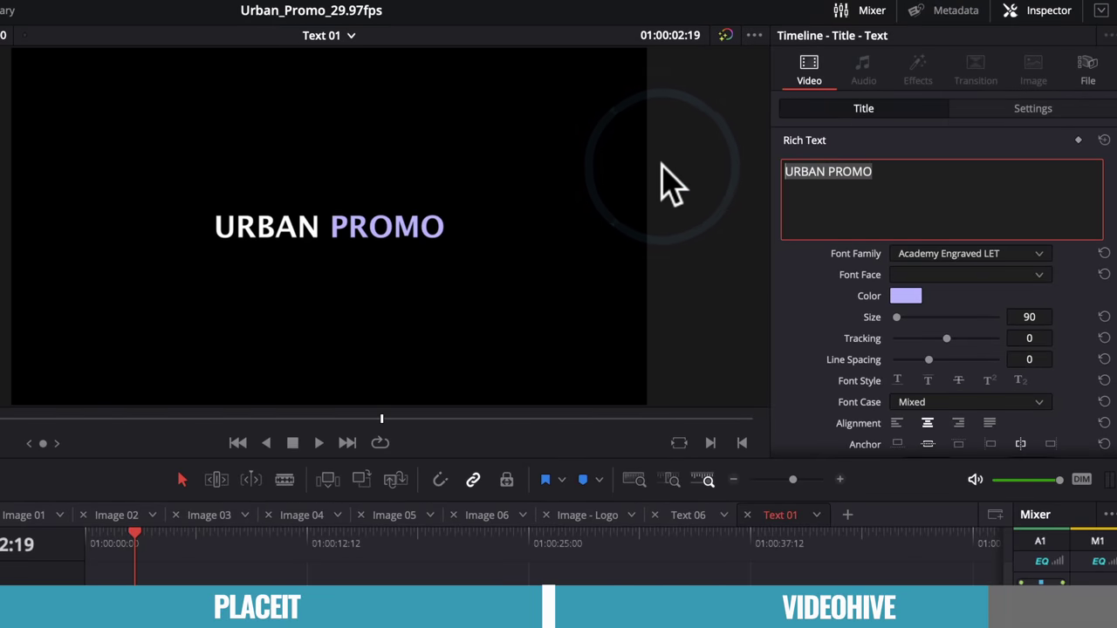
type("PRIMAL VIDE")
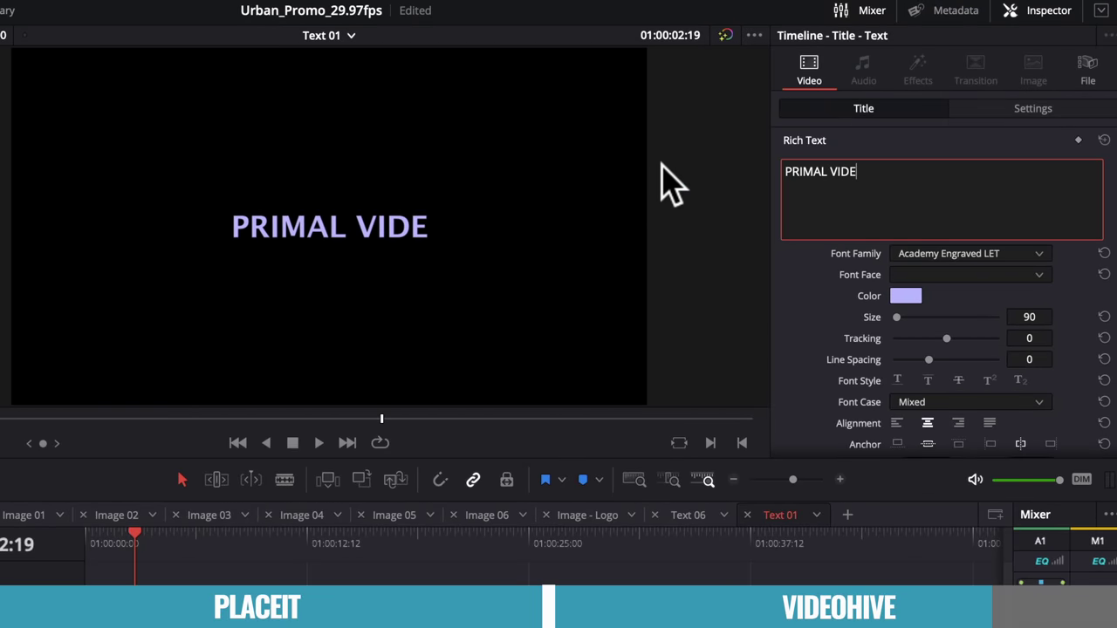
type("O")
left_click(968, 253)
scroll(990, 480, "down", 10)
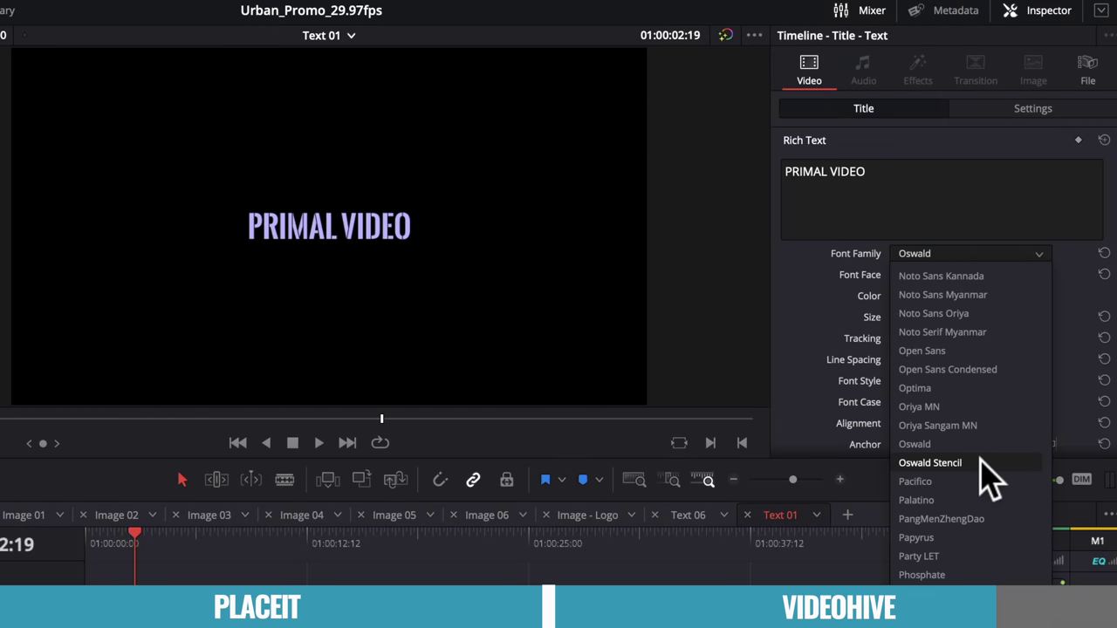
left_click(979, 461)
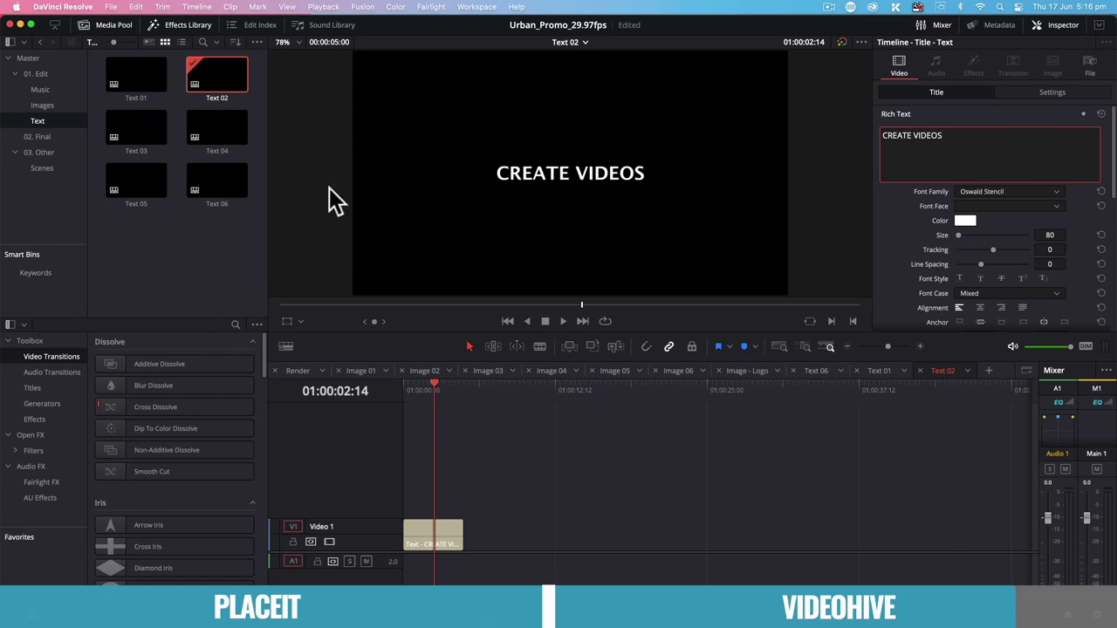
Step: Open the Text 03 title, then select the Render timeline in the 02. Final bin
double_click(159, 131)
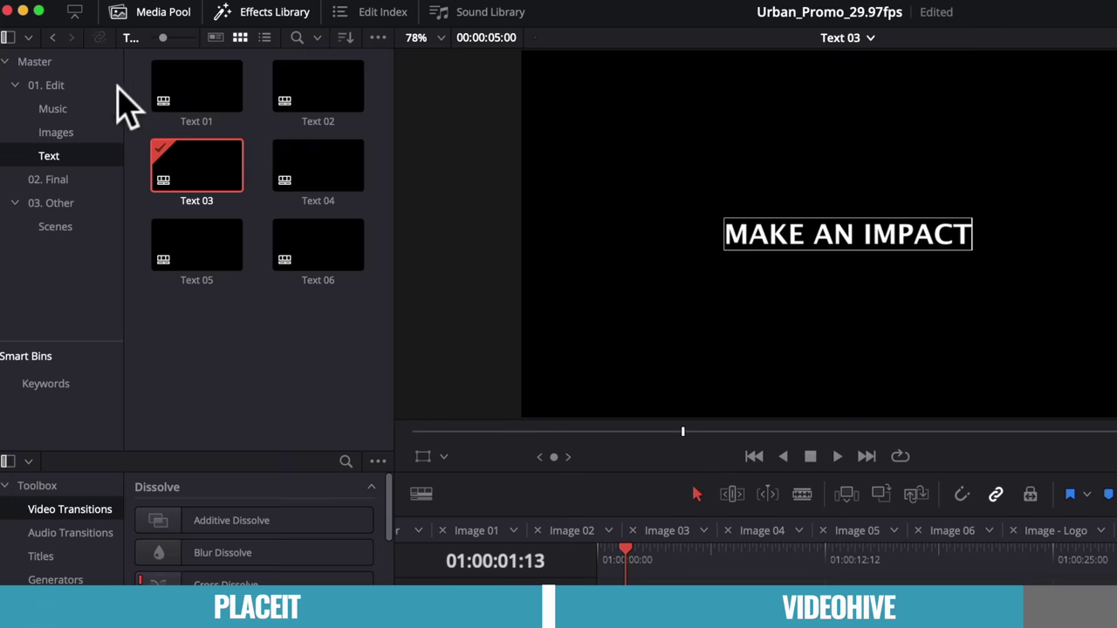
left_click(48, 184)
left_click(207, 76)
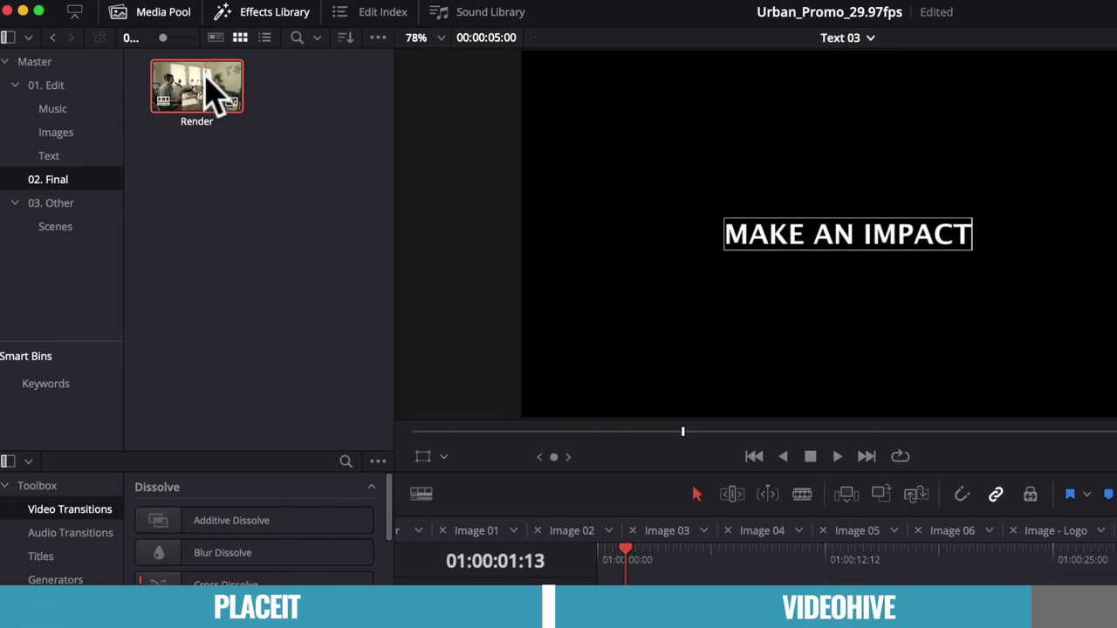
Step: Replay the Render timeline from the start to check the PRIMAL VIDEO title, then marquee-select the scene clips
double_click(206, 77)
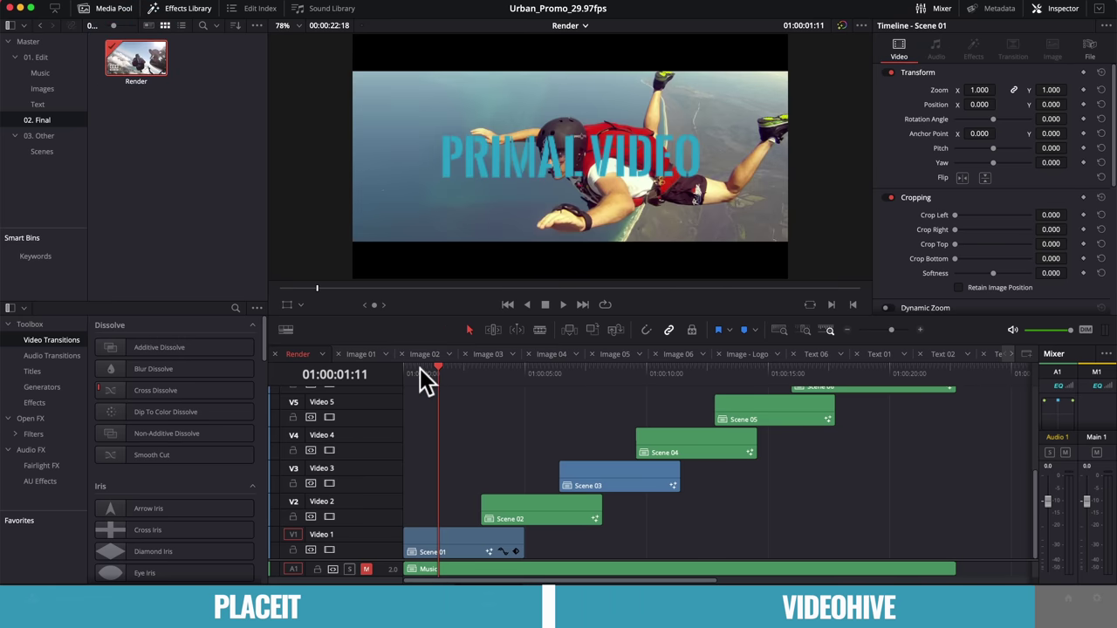
left_click(416, 370)
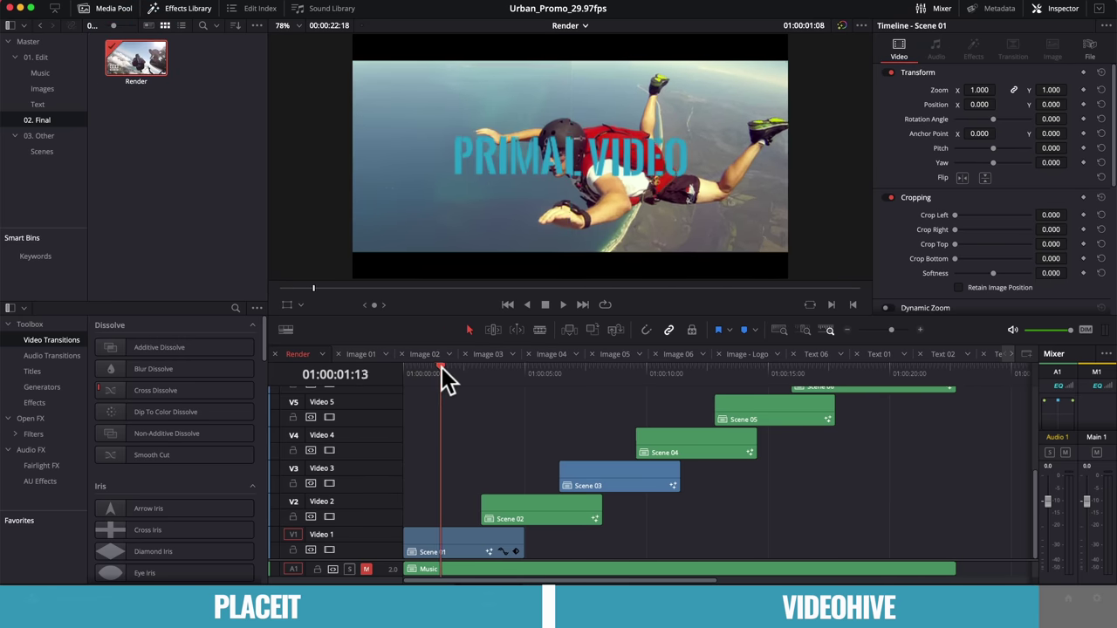
left_click_drag(441, 368, 886, 368)
left_click(859, 511)
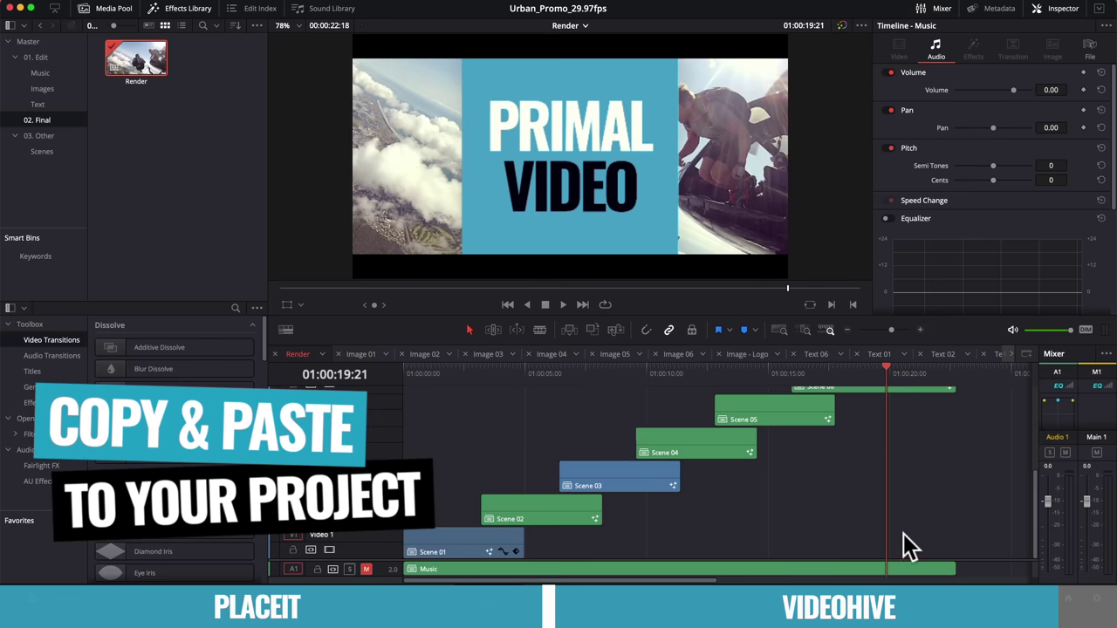
left_click_drag(903, 534, 422, 450)
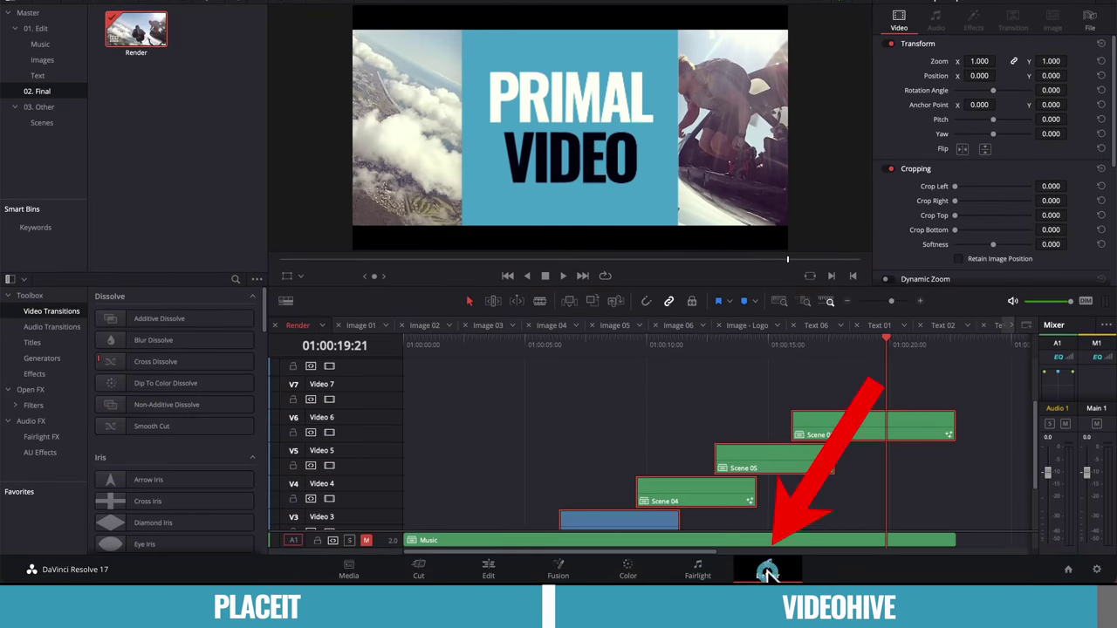
Step: Add the timeline to the render queue with the YouTube 1080p preset and render it
left_click(766, 572)
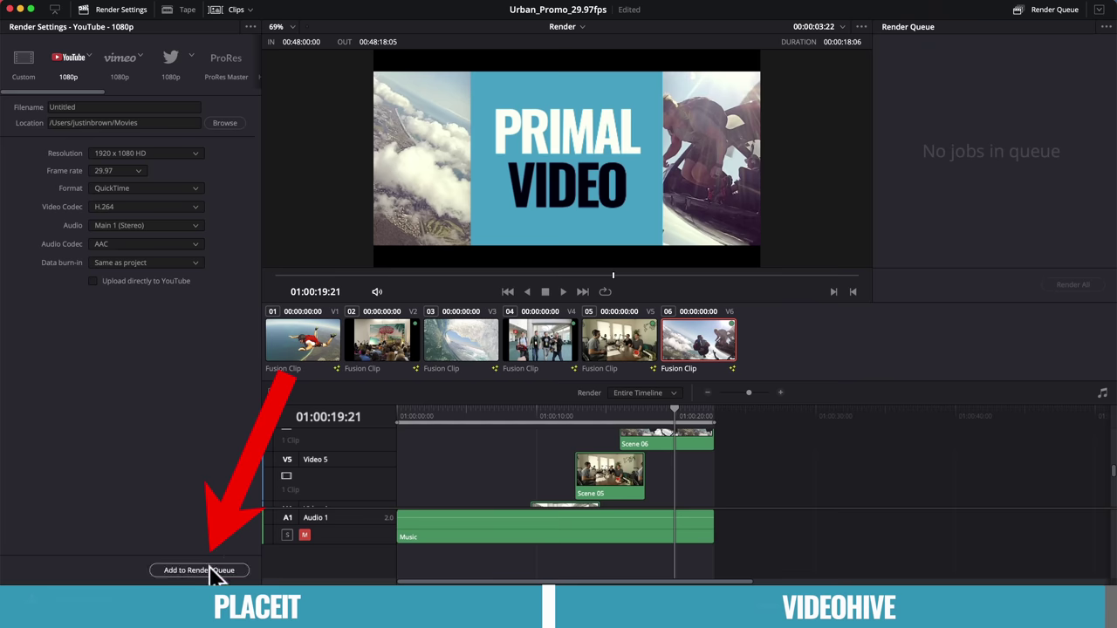
left_click(289, 627)
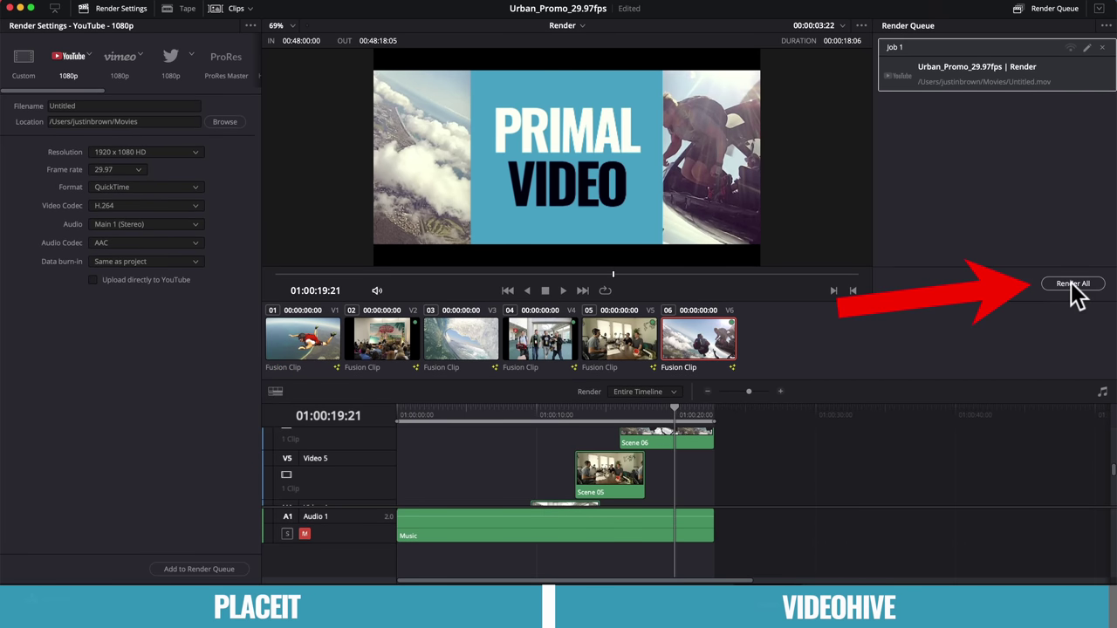
left_click(1073, 285)
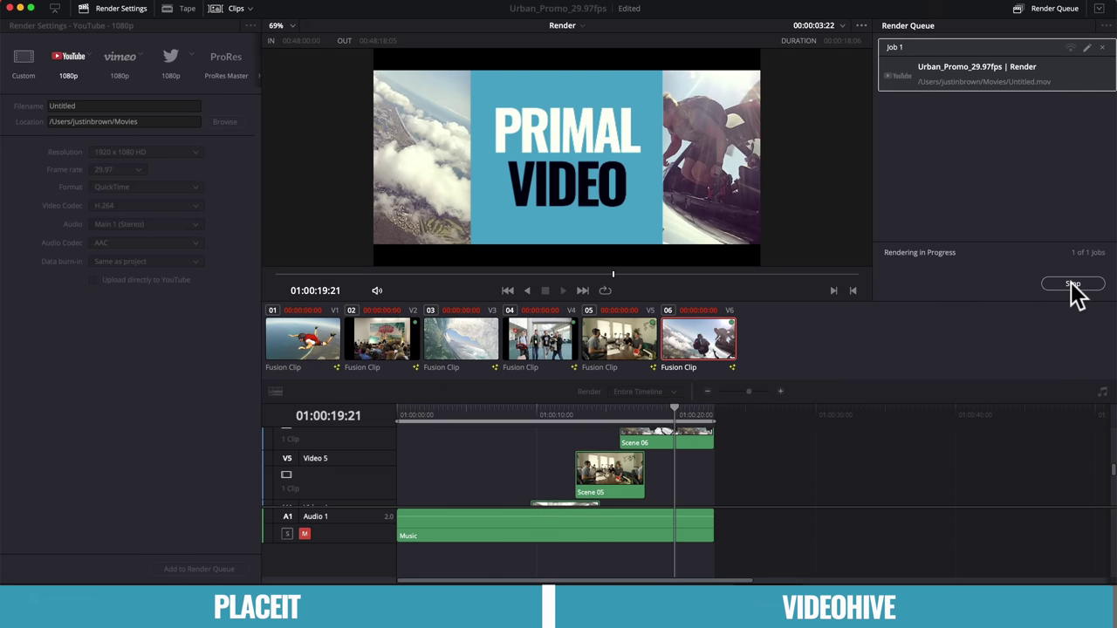